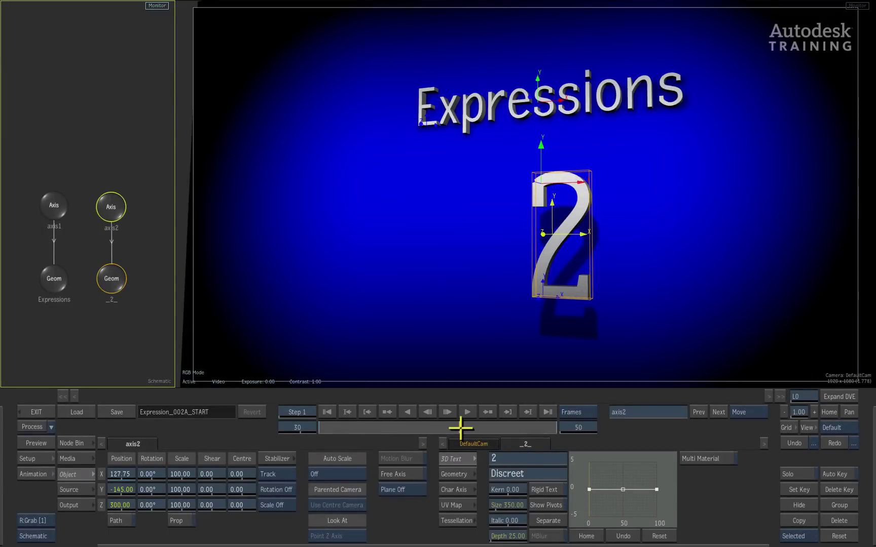
Step: Scrub between frames 30 and 34 to preview the 2 sliding along Position X
drag(439, 429, 456, 418)
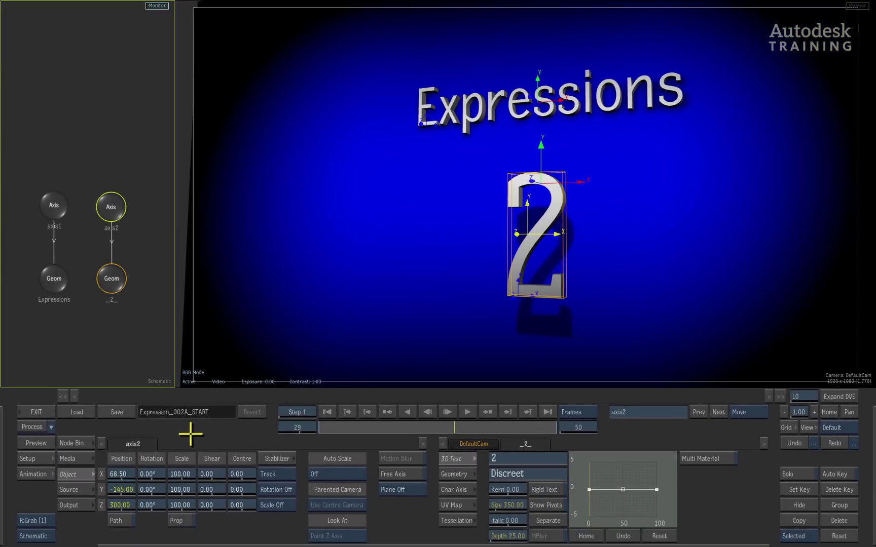
Step: Name the 2's axis 'parent' and the Expressions text's axis 'child', then reselect parent
click(637, 412)
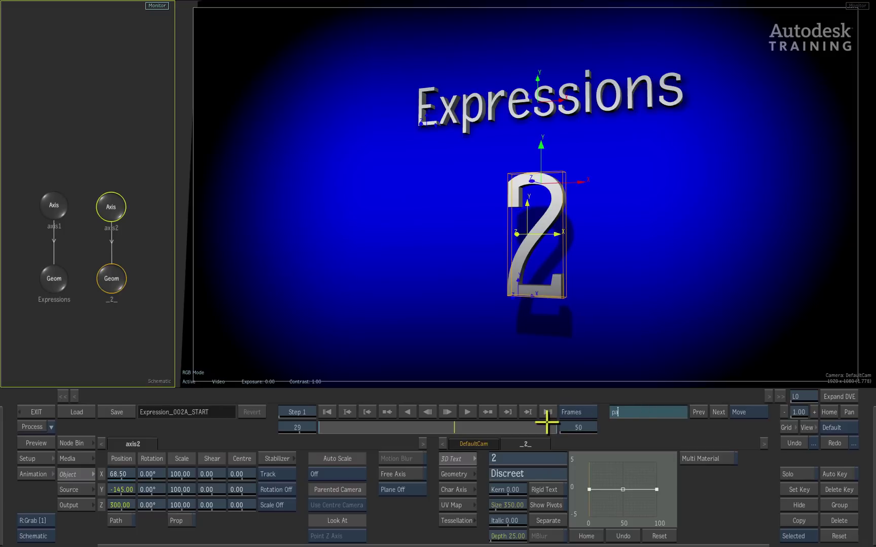
key(Return)
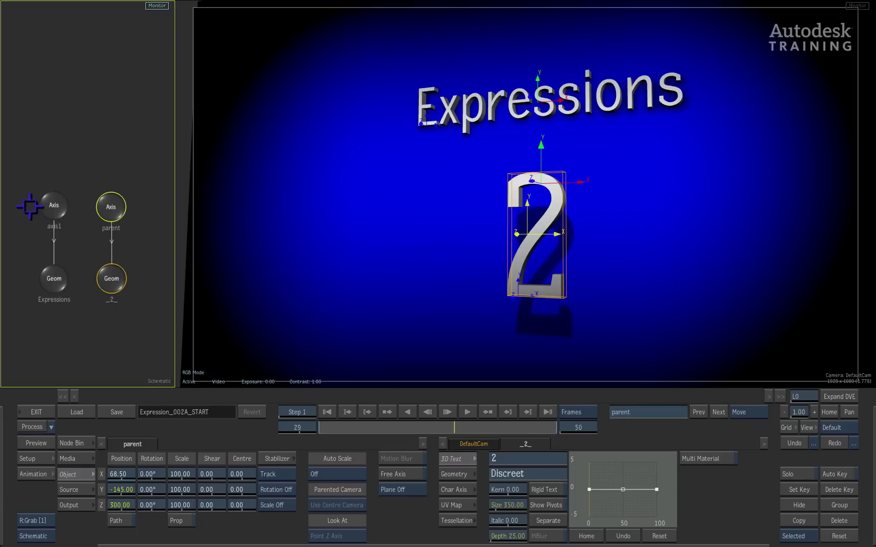
click(50, 205)
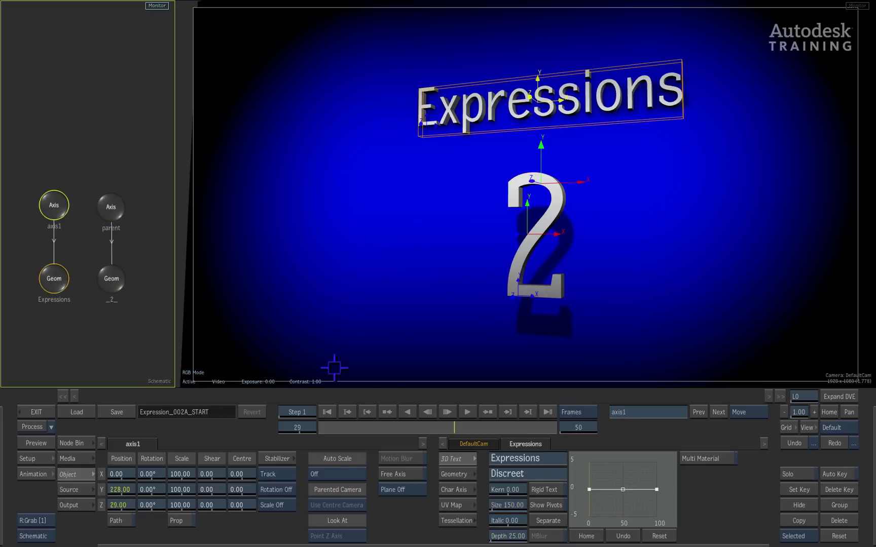
click(641, 412)
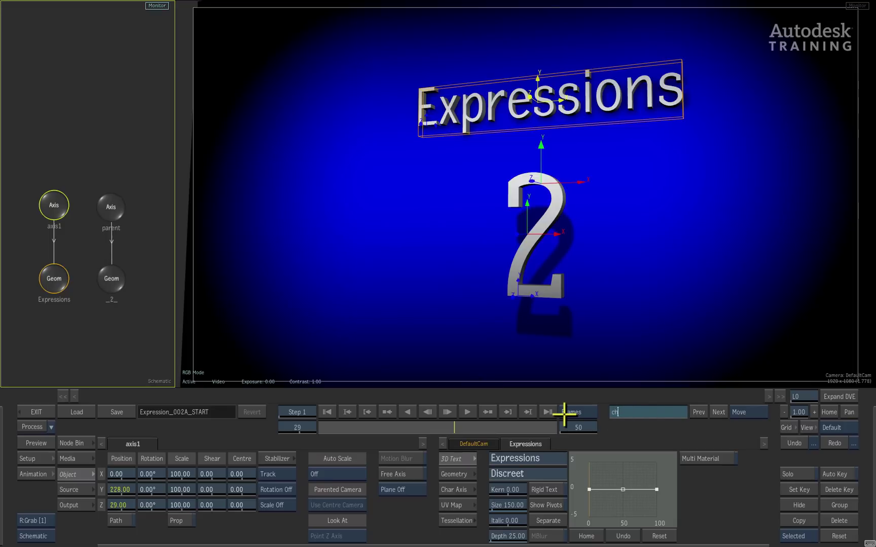
text(child)
key(Return)
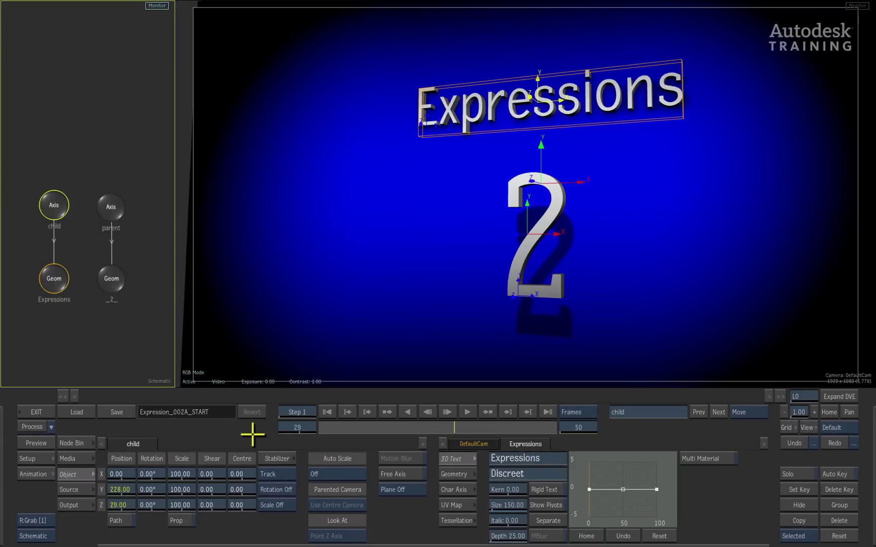
click(112, 212)
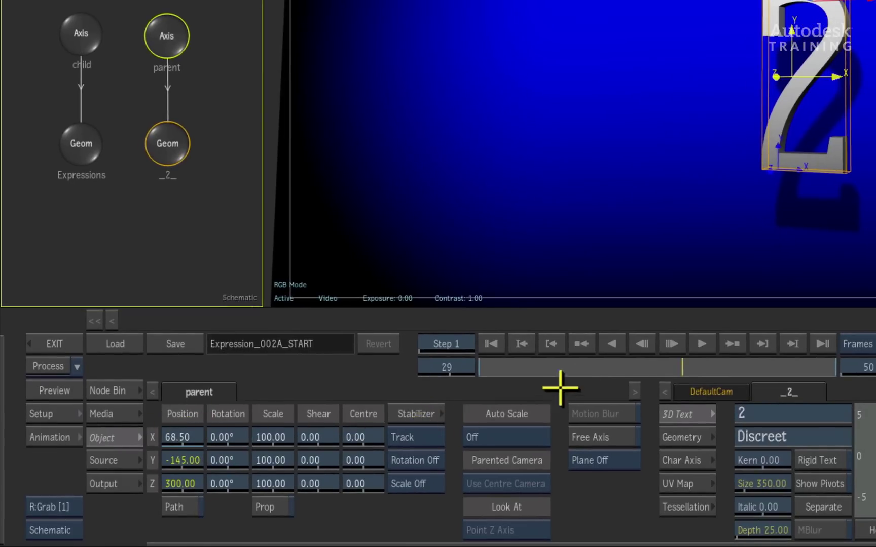
Step: Preview the 2's horizontal motion and select the parent axis's Position X channel
mouse_move(667, 365)
mouse_down()
mouse_move(630, 358)
mouse_move(709, 363)
mouse_move(655, 365)
mouse_move(698, 372)
mouse_move(682, 373)
mouse_up()
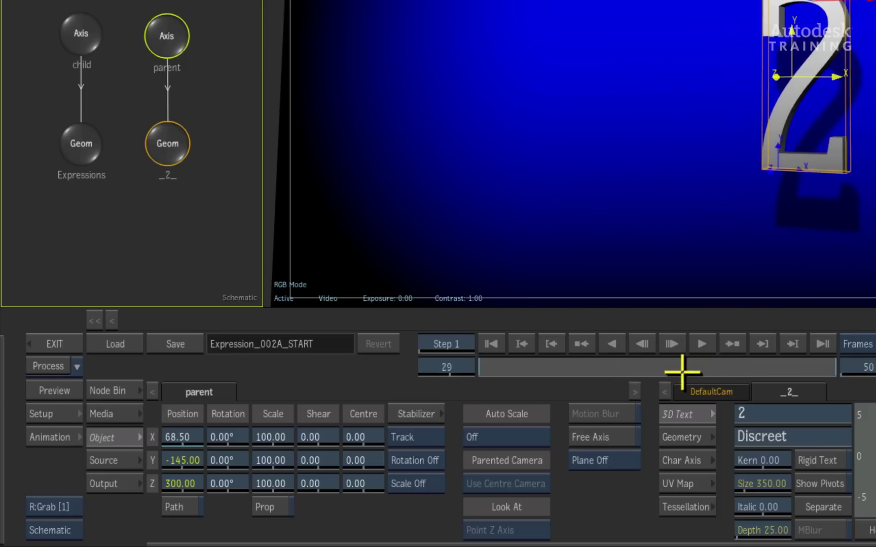
shift+click(180, 437)
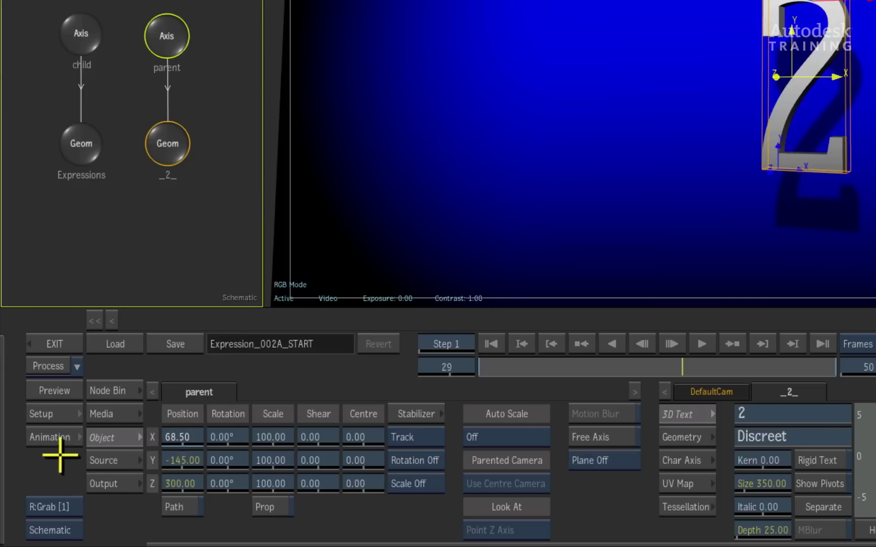
click(63, 434)
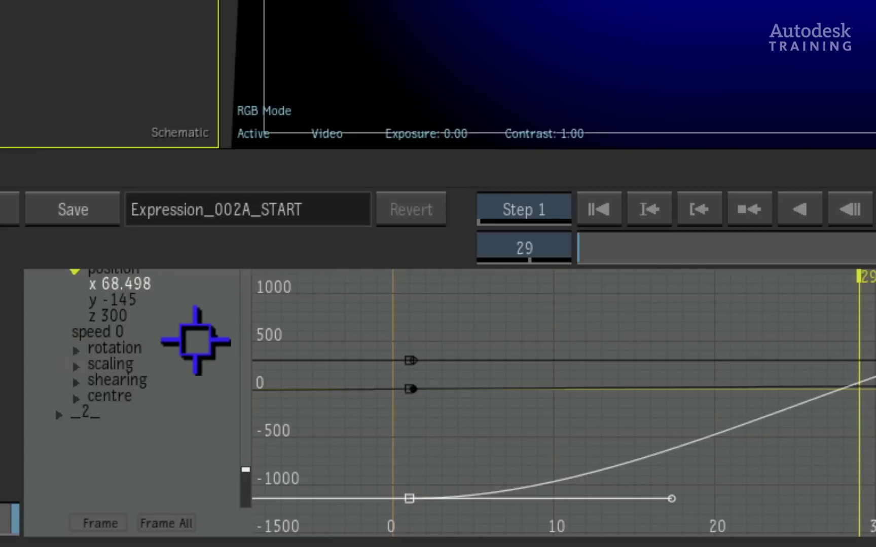
scroll(249, 431, up, 3)
scroll(195, 355, down, 1)
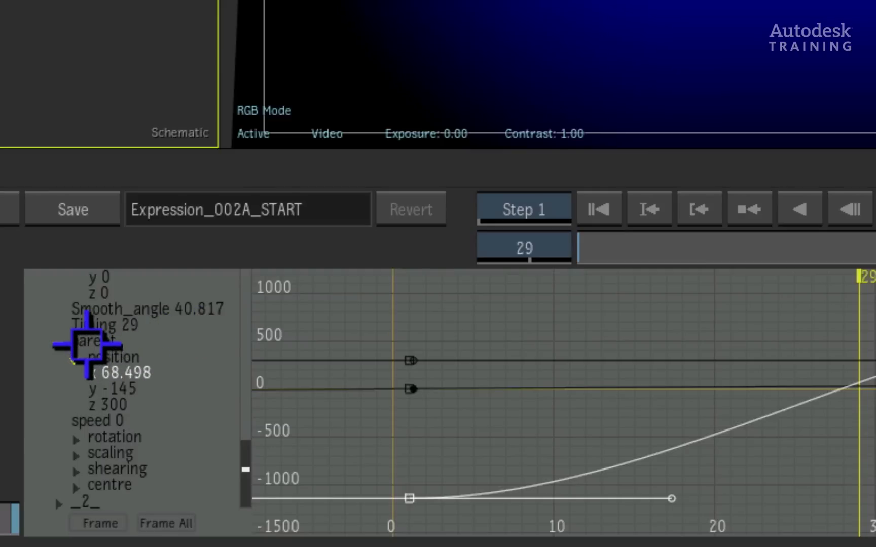
click(87, 346)
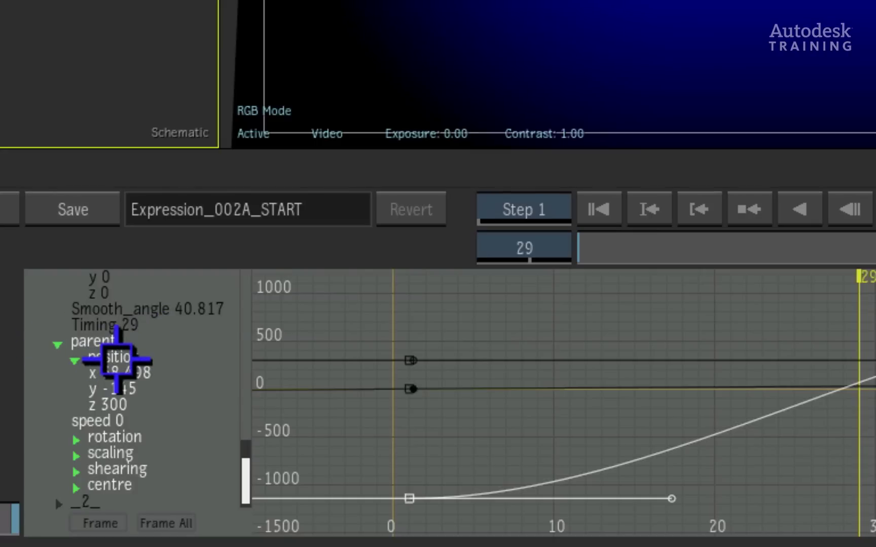
click(117, 359)
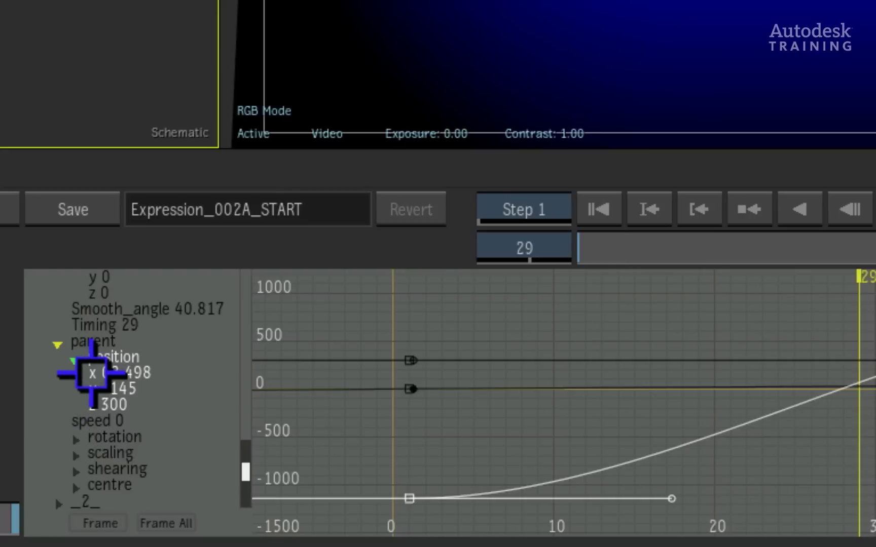
click(92, 373)
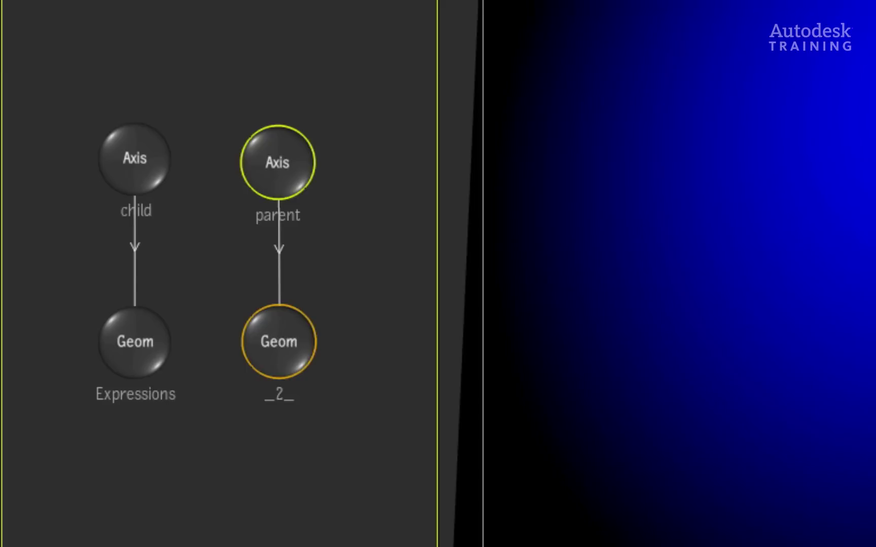
Step: Drive the child axis's position y channel with the expression parent.position.x
click(132, 158)
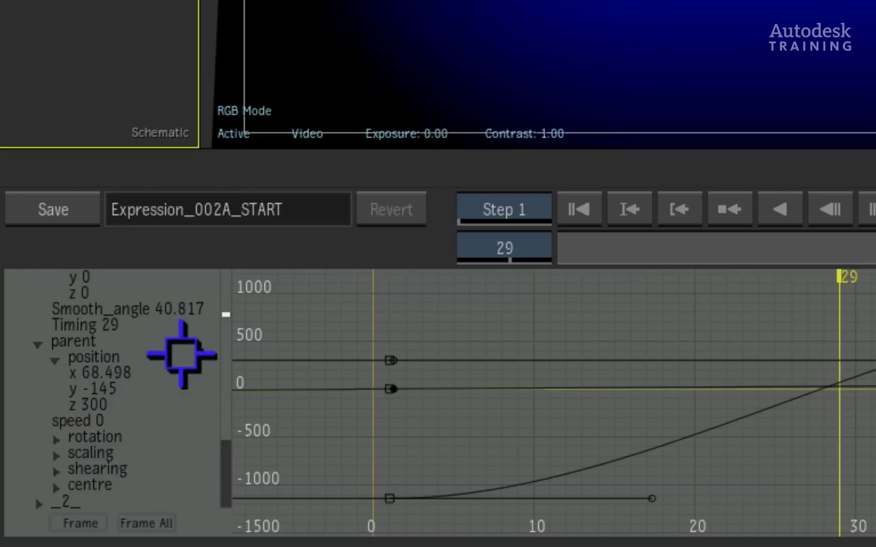
drag(186, 352, 196, 512)
drag(183, 340, 187, 522)
drag(186, 404, 178, 351)
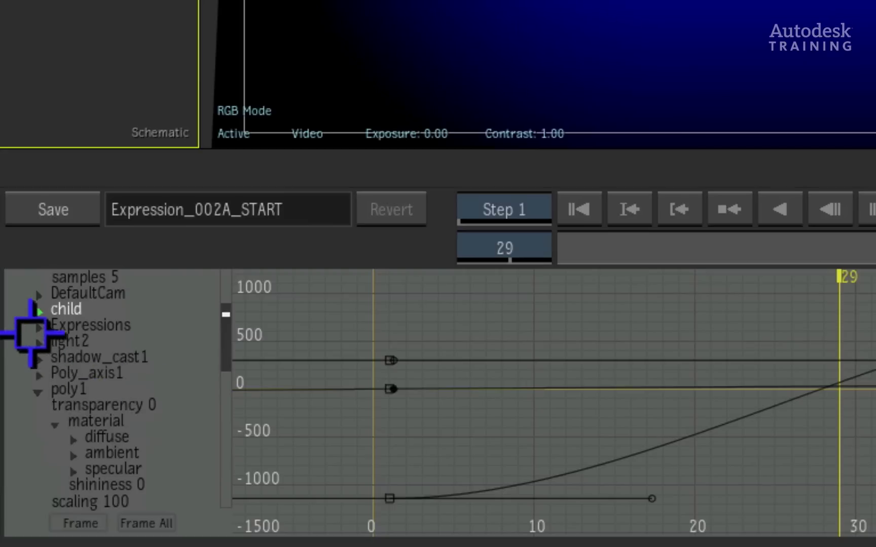
click(39, 311)
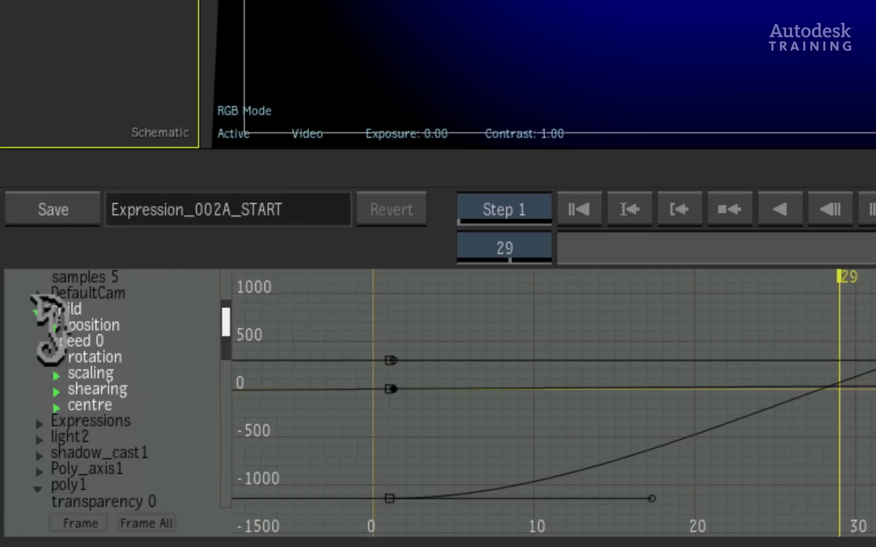
click(54, 328)
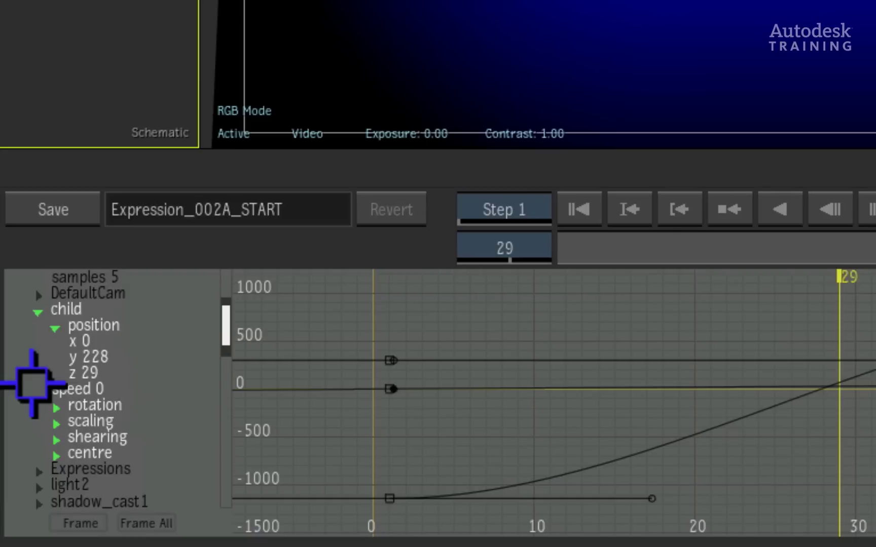
click(73, 358)
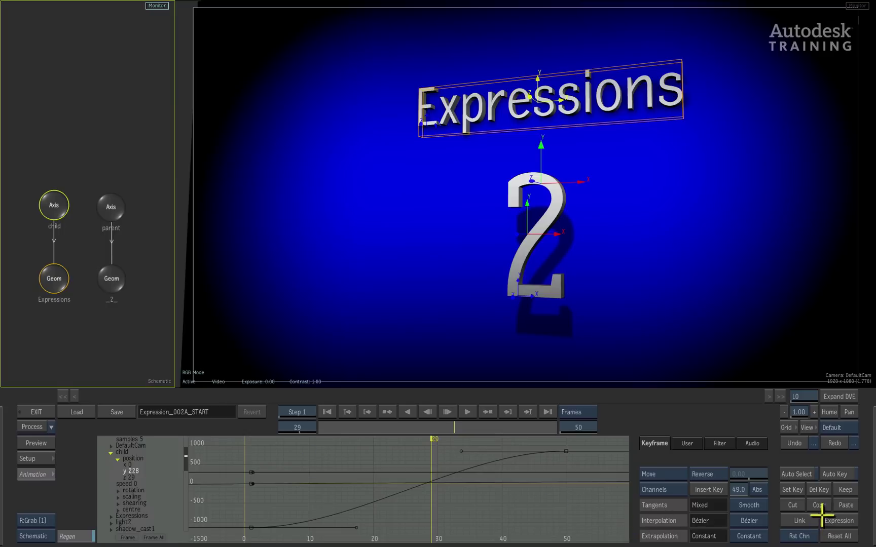
click(806, 521)
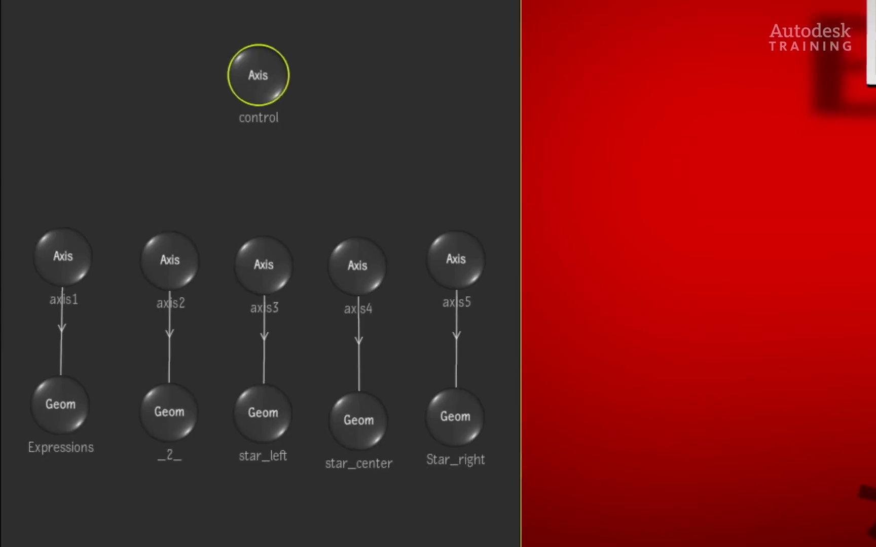
Step: Drag the control axis's Position Y up to 366.00
mouse_move(249, 75)
mouse_down()
mouse_move(254, 52)
mouse_move(255, 70)
mouse_up()
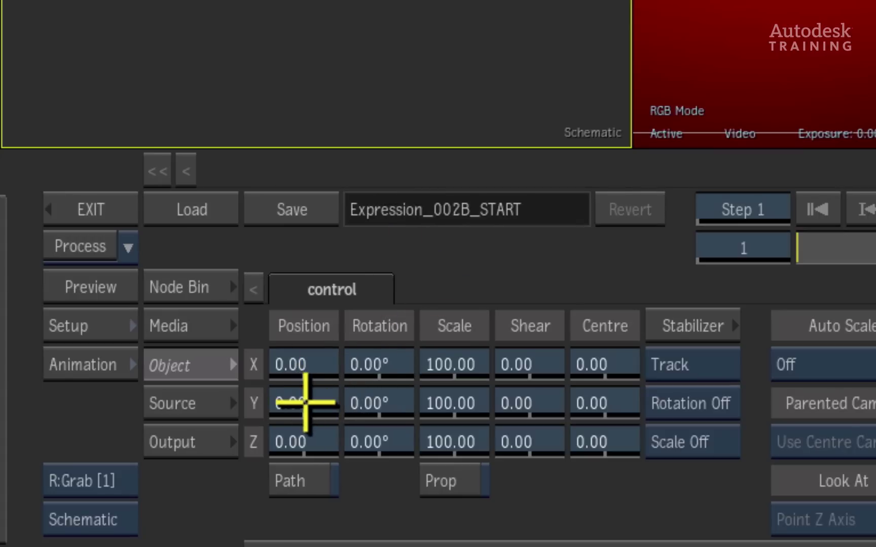
drag(328, 405, 800, 443)
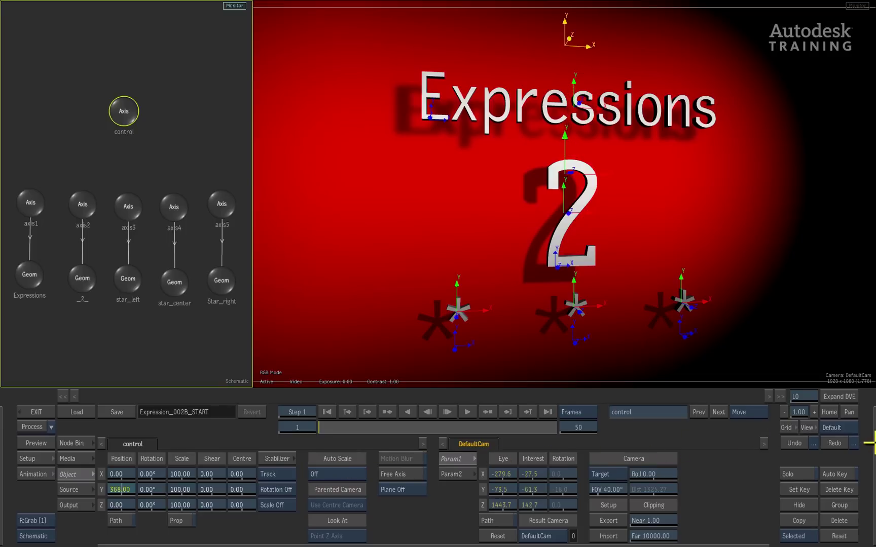
drag(872, 443, 749, 440)
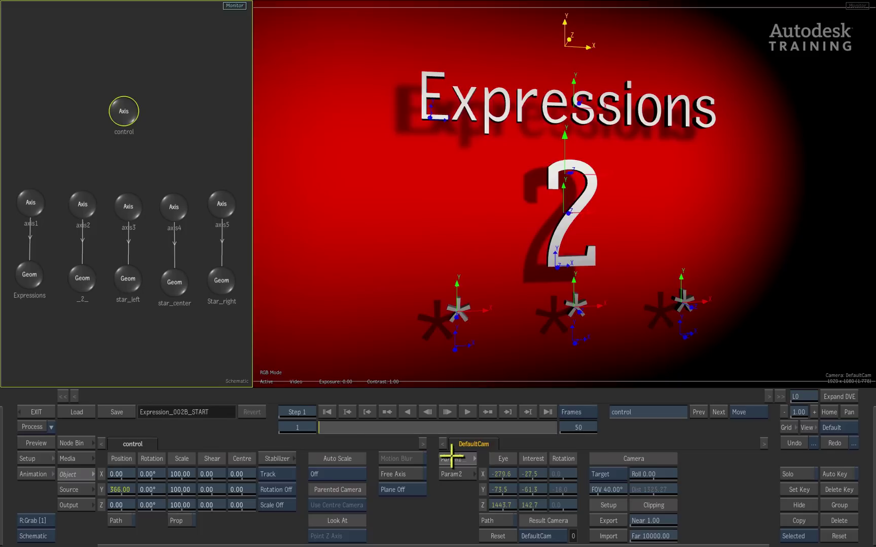
Step: At frame 1, enable auto keyframing and key the control axis at Y 366 with Z rotation 0
click(507, 427)
drag(539, 425, 317, 421)
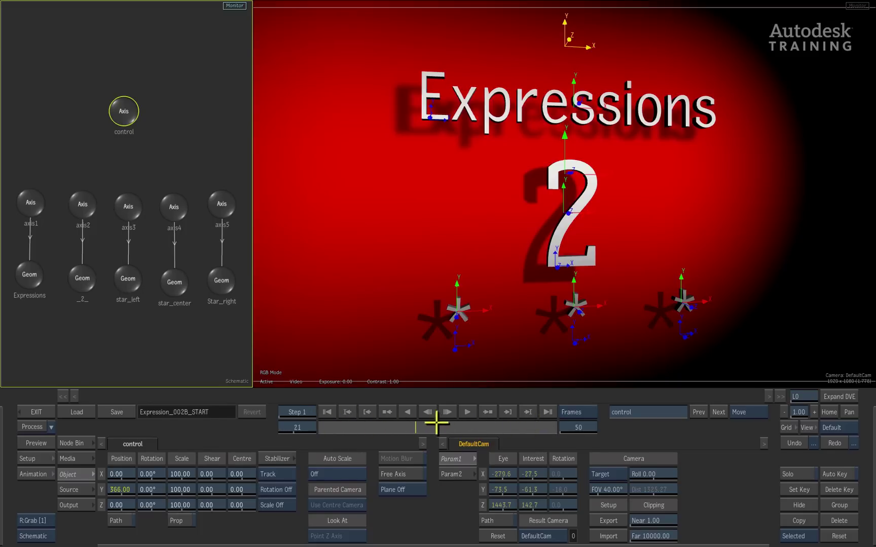
key(Left)
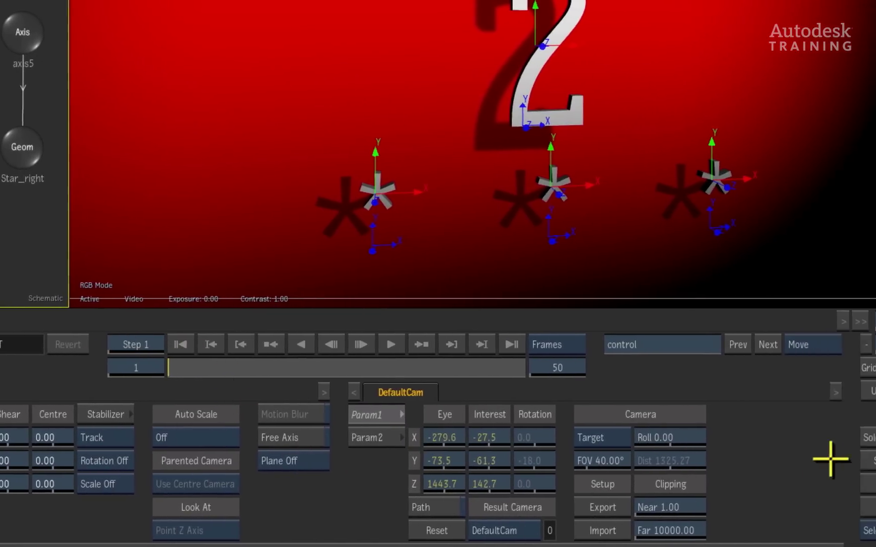
click(825, 437)
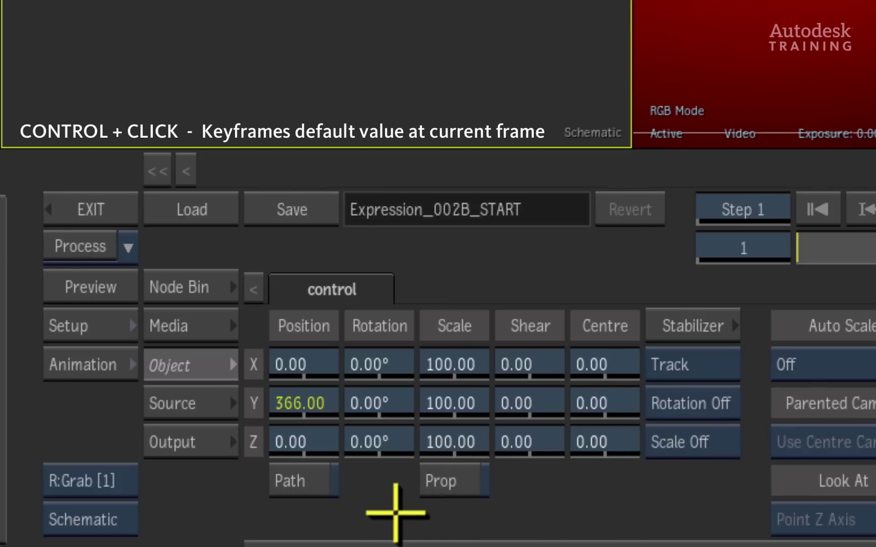
ctrl+click(375, 438)
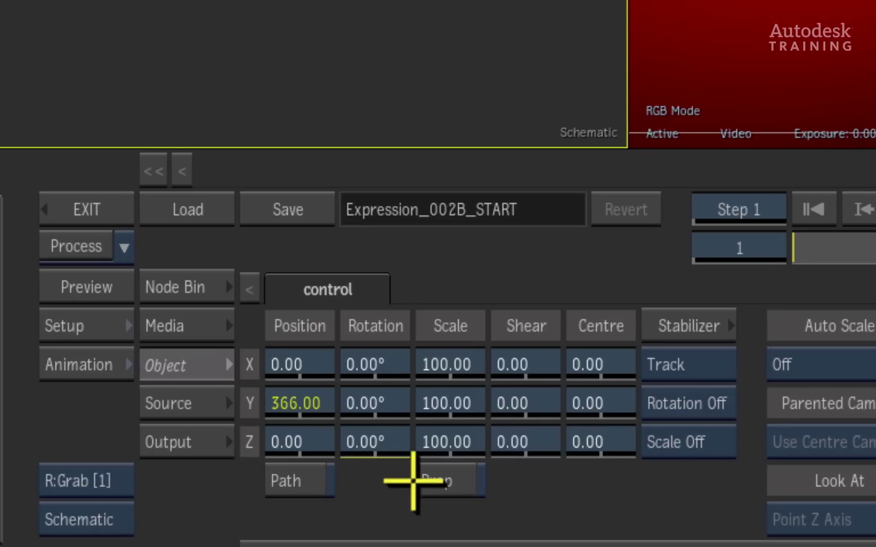
Step: At frame 10, set the control axis's Z rotation to 720
drag(599, 247, 685, 246)
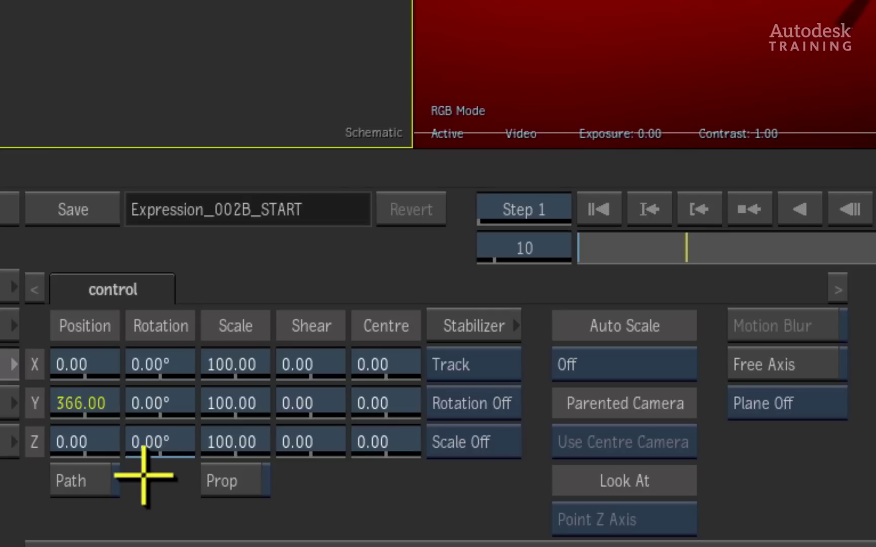
click(167, 440)
key(Return)
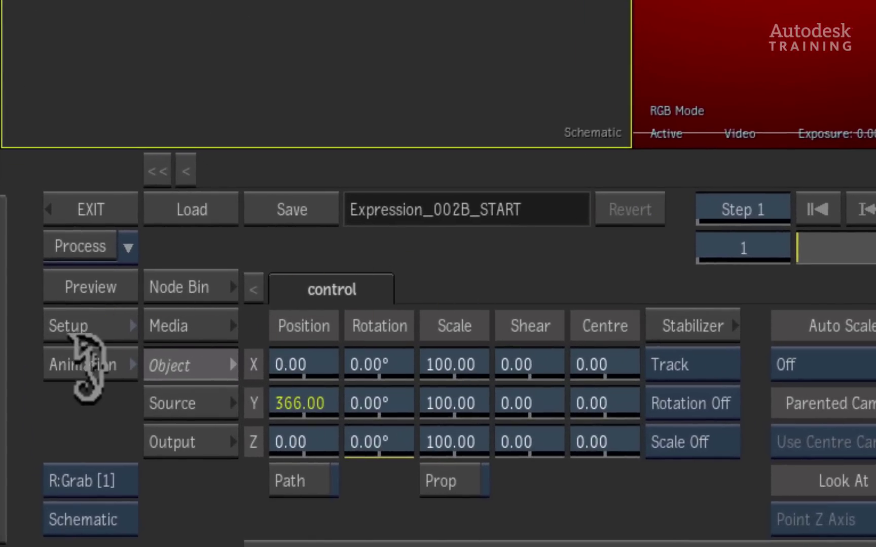
Step: Show the control axis's rotation channels in the channel editor and frame the Z rotation curve
click(89, 365)
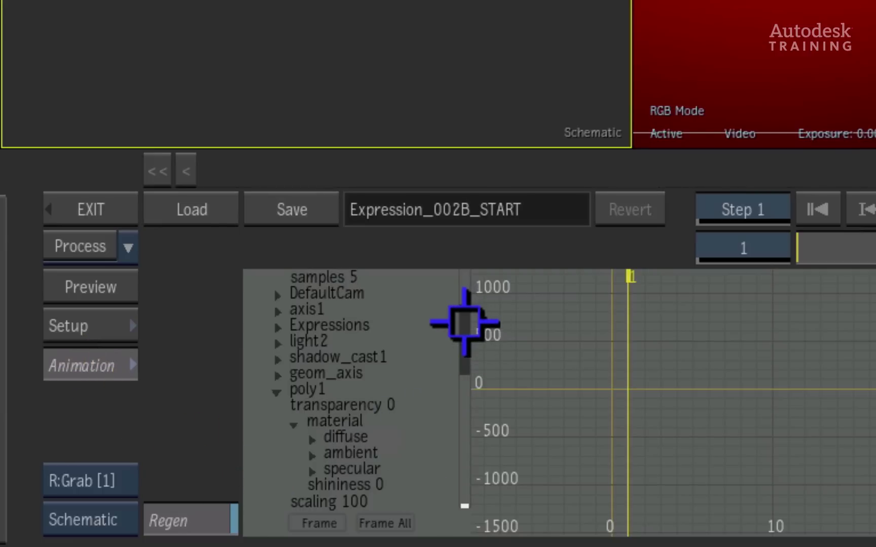
drag(463, 323, 469, 525)
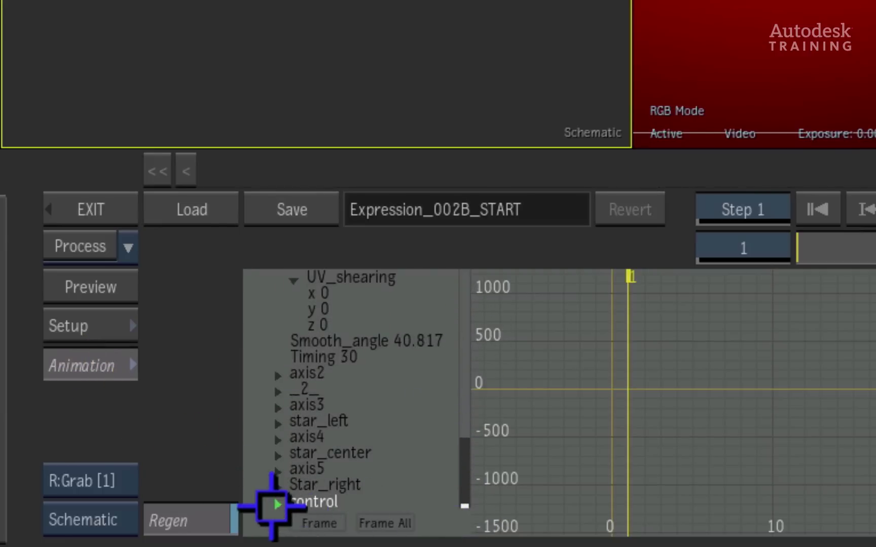
click(278, 503)
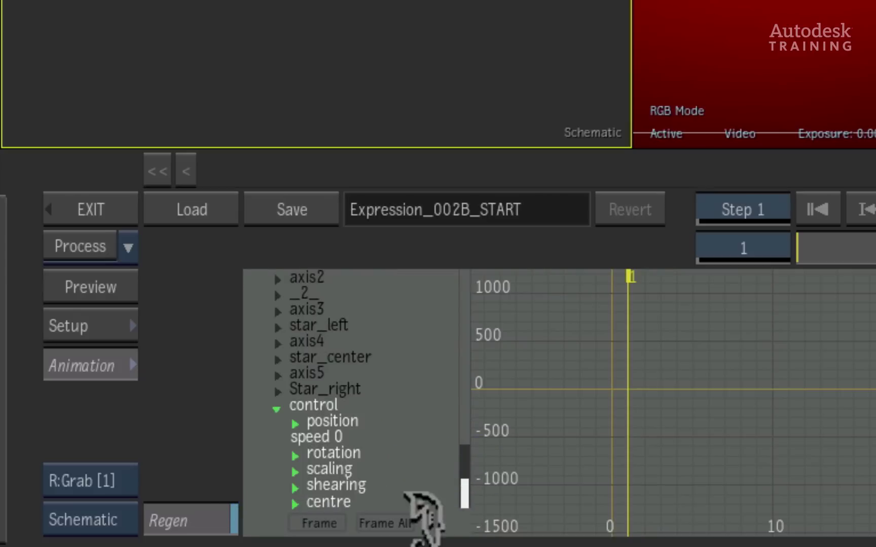
click(295, 456)
scroll(362, 453, down, 3)
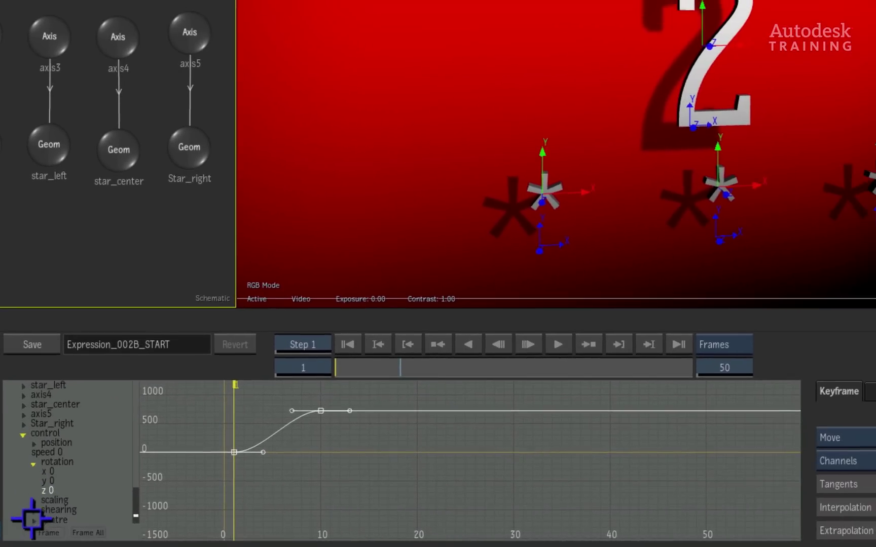
click(95, 532)
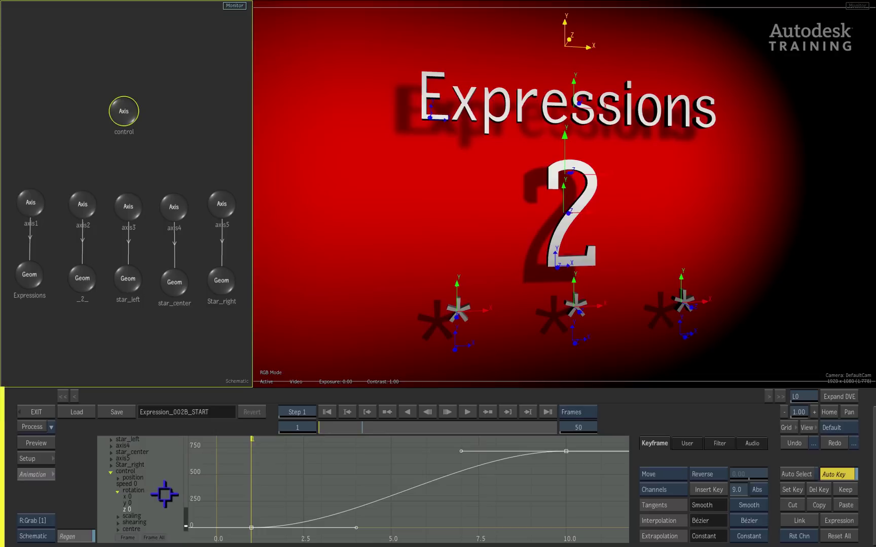
Step: Swap the curve editor into the main view with F8 and collapse poly1, control and motion_blur
key(F8)
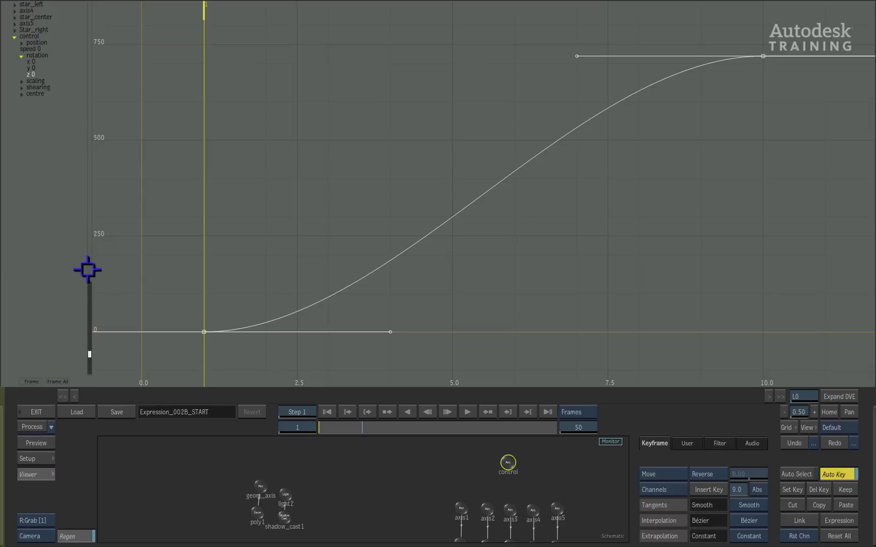
scroll(50, 238, up, 15)
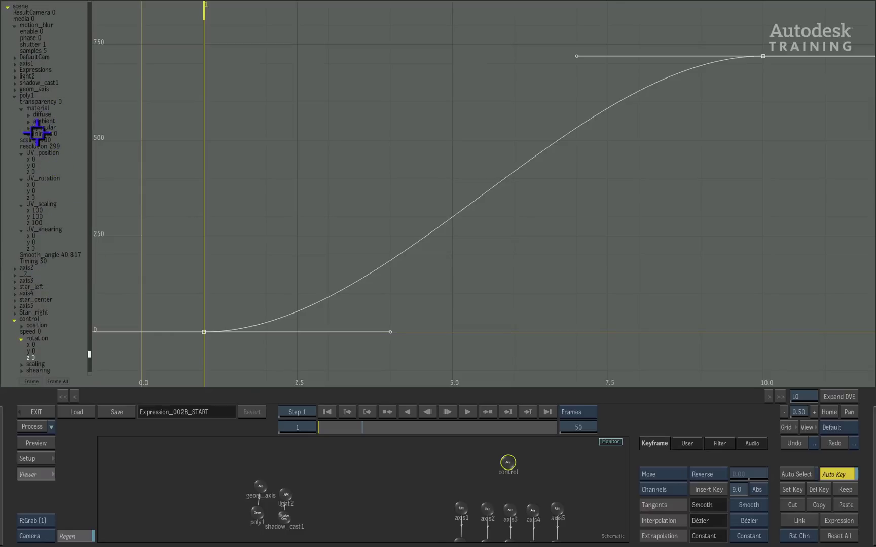
click(15, 97)
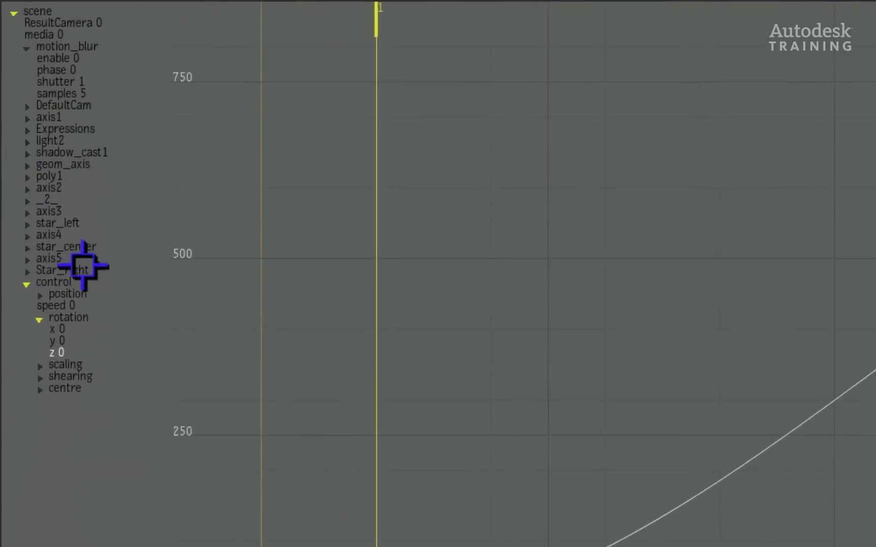
click(22, 243)
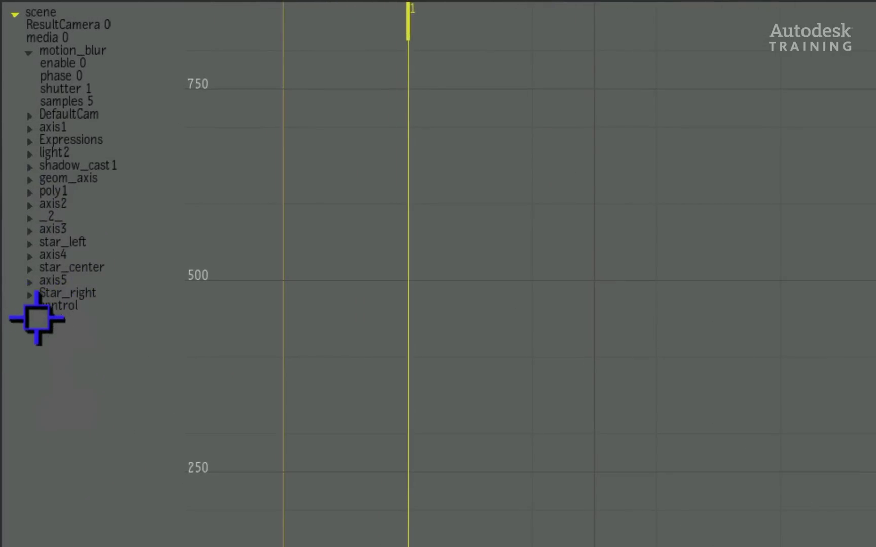
click(28, 52)
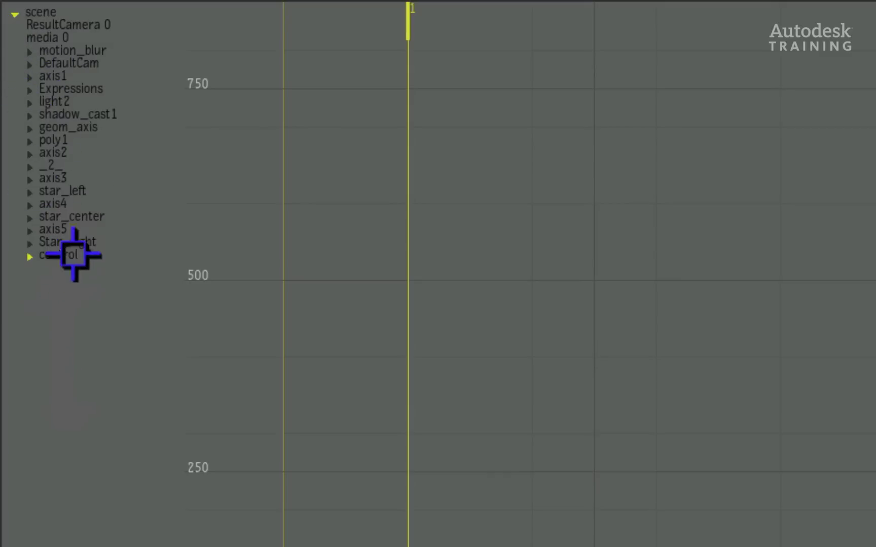
Step: Expand axis1–axis3 rotation channels, selecting axis1 x plus axis2 y and axis3 y
click(28, 77)
click(44, 117)
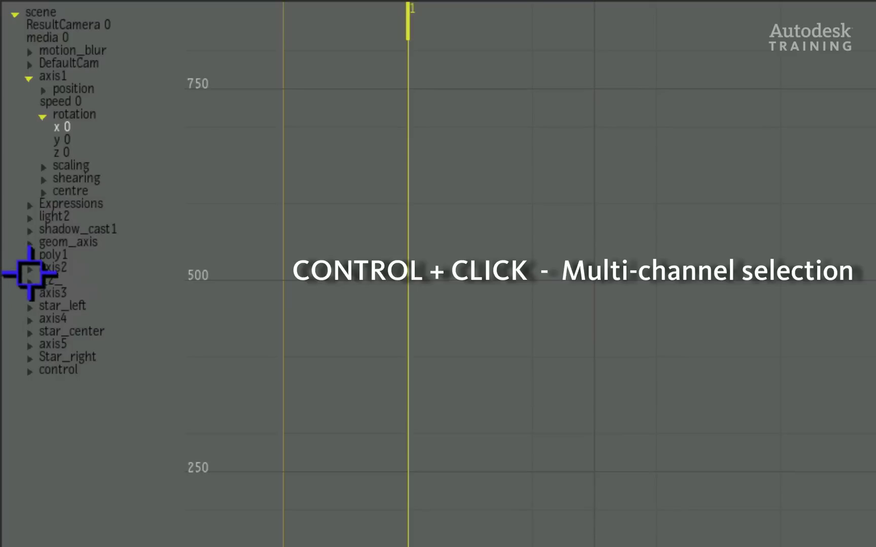
click(28, 270)
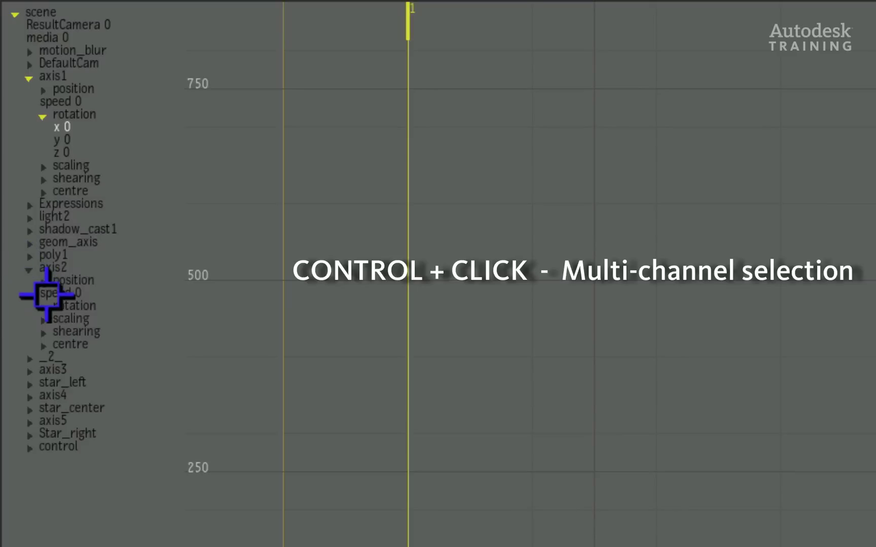
click(43, 308)
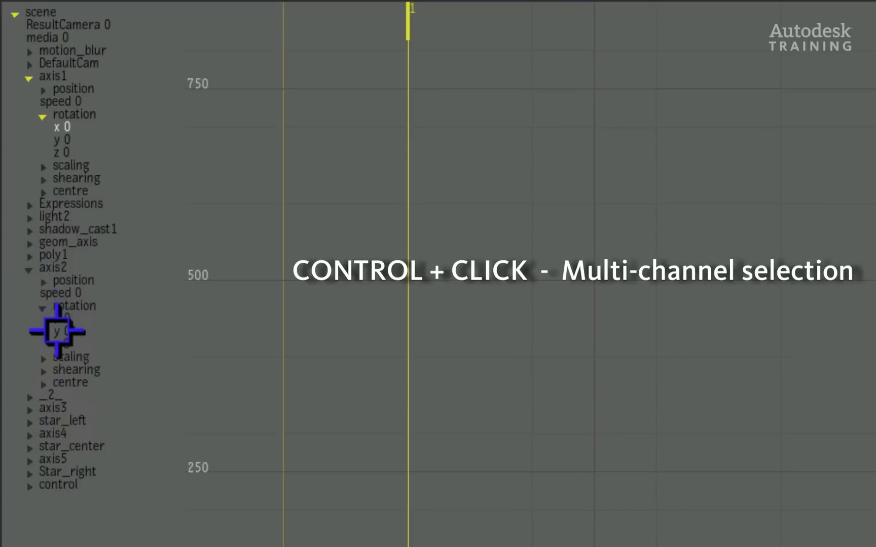
ctrl+click(59, 331)
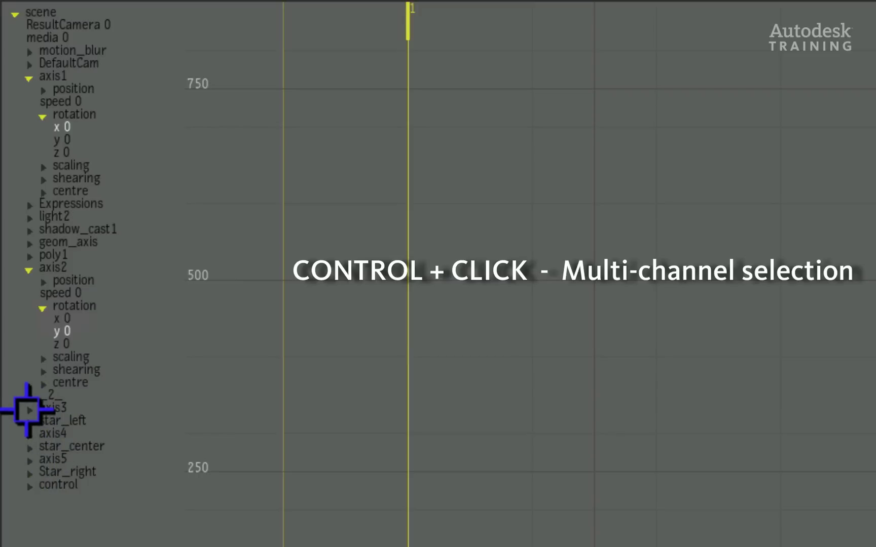
click(28, 411)
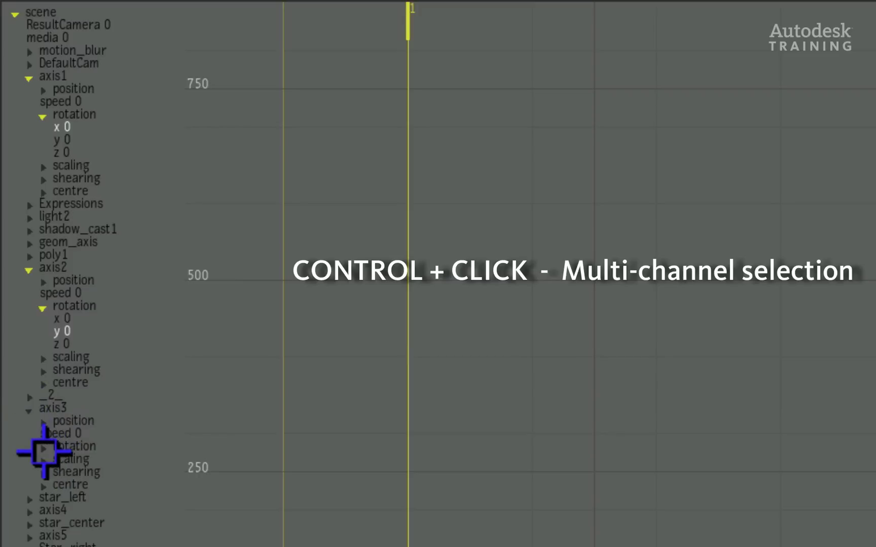
click(43, 450)
ctrl+click(61, 470)
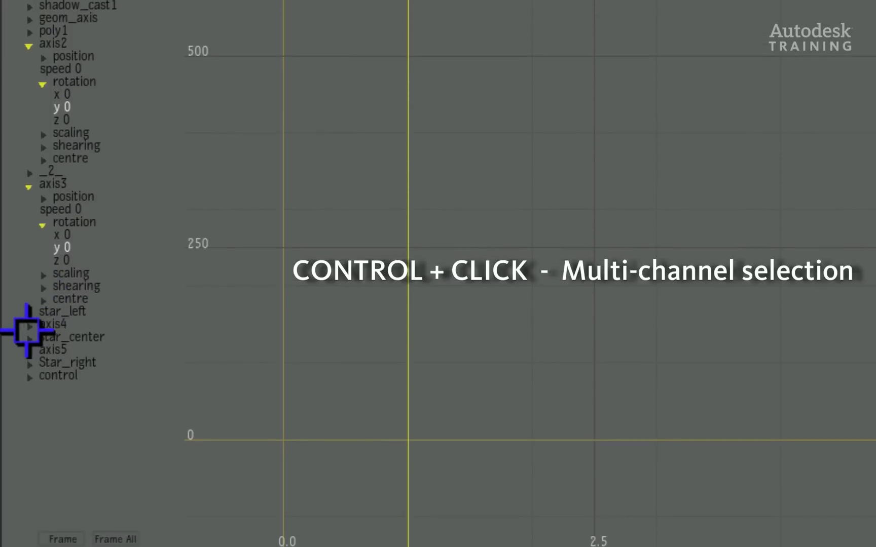
Step: Expand axis4 and axis5 rotation, adding axis4 x and axis5 y to the selection
click(29, 327)
click(42, 364)
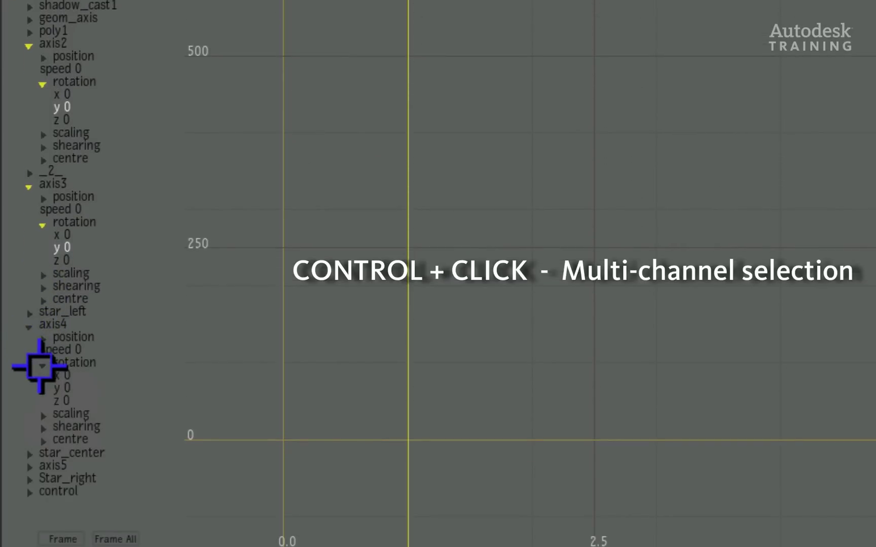
ctrl+click(55, 380)
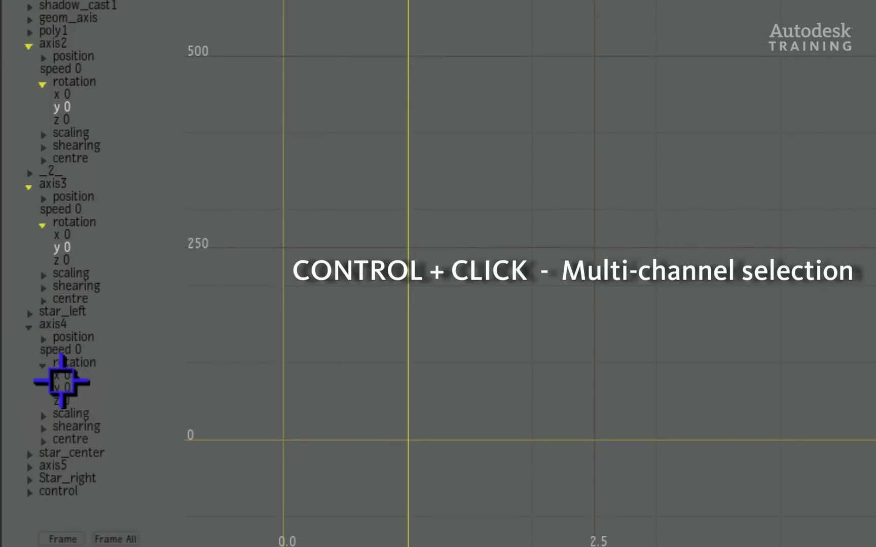
click(28, 467)
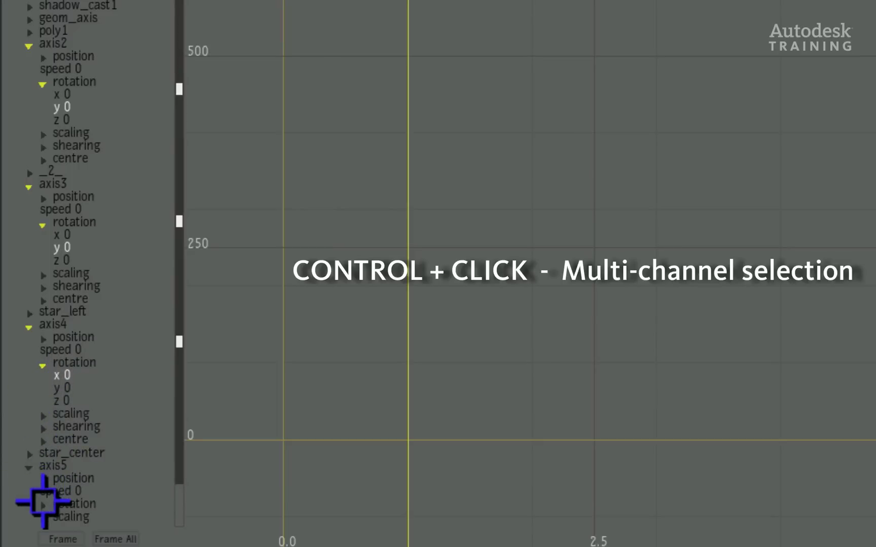
click(43, 505)
scroll(131, 436, down, 3)
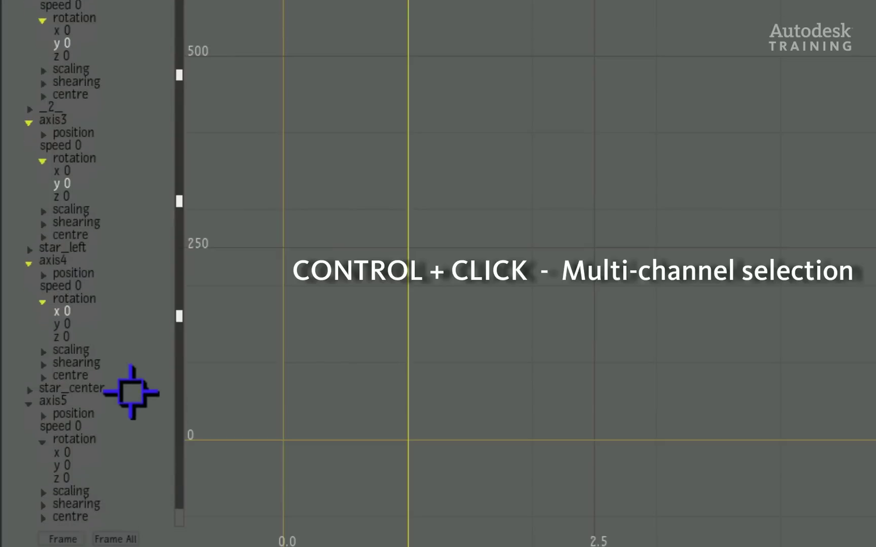
scroll(131, 392, down, 1)
ctrl+click(57, 445)
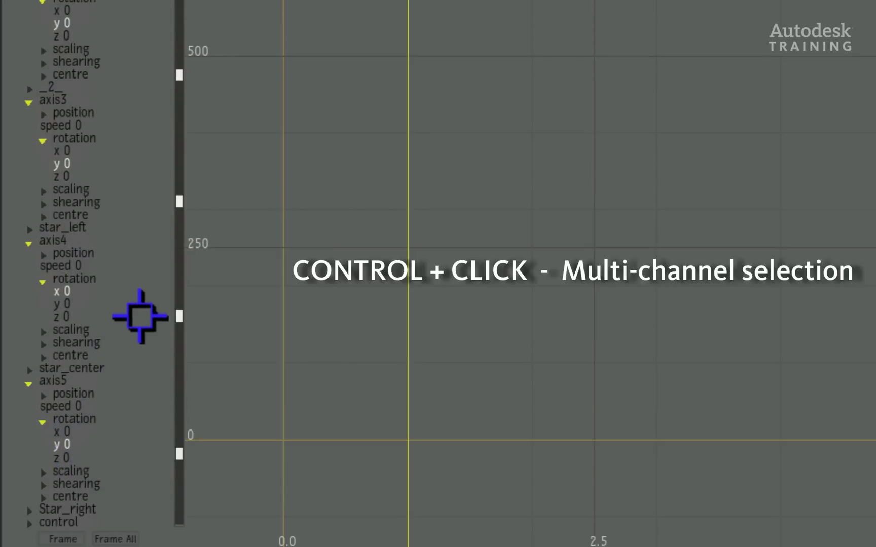
drag(141, 317, 139, 354)
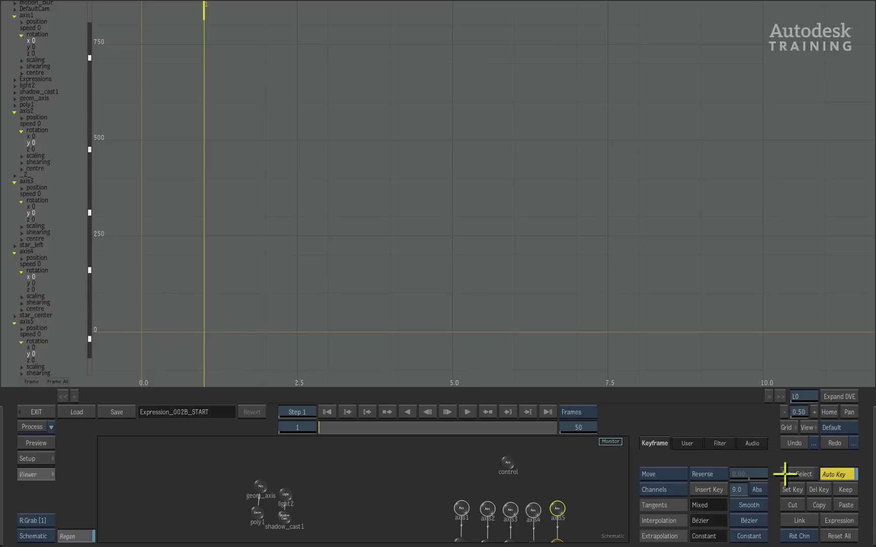
Step: Drive the selected axis rotations from control.rotation.z and restore the schematic and result views
click(806, 521)
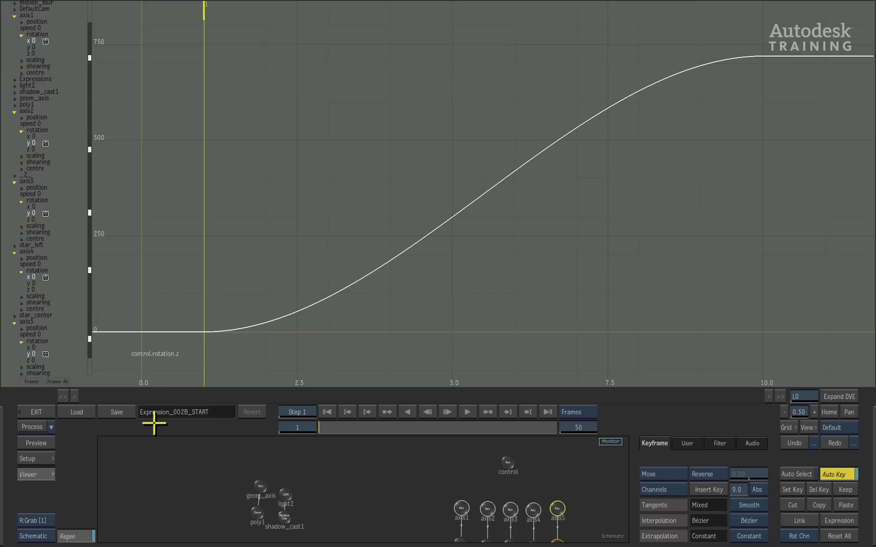
key(F4)
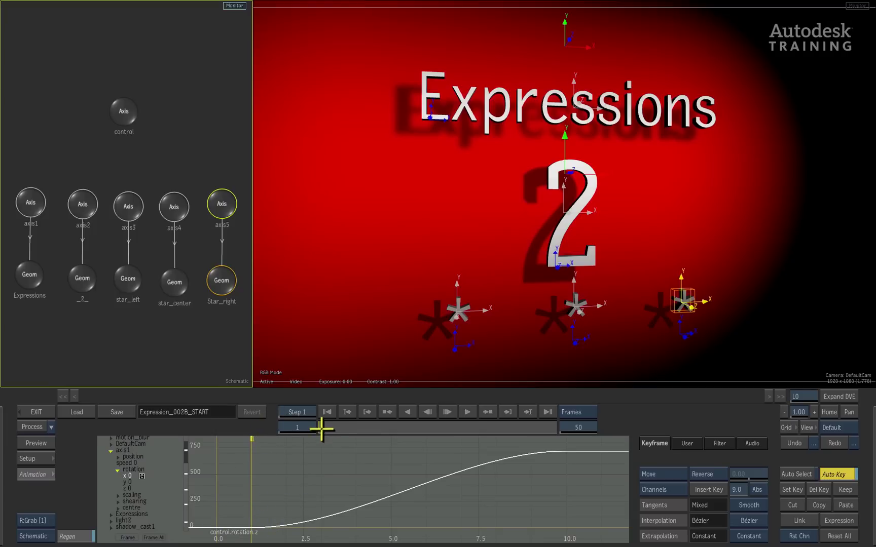
mouse_move(321, 429)
mouse_down()
mouse_move(343, 429)
mouse_move(305, 428)
mouse_up()
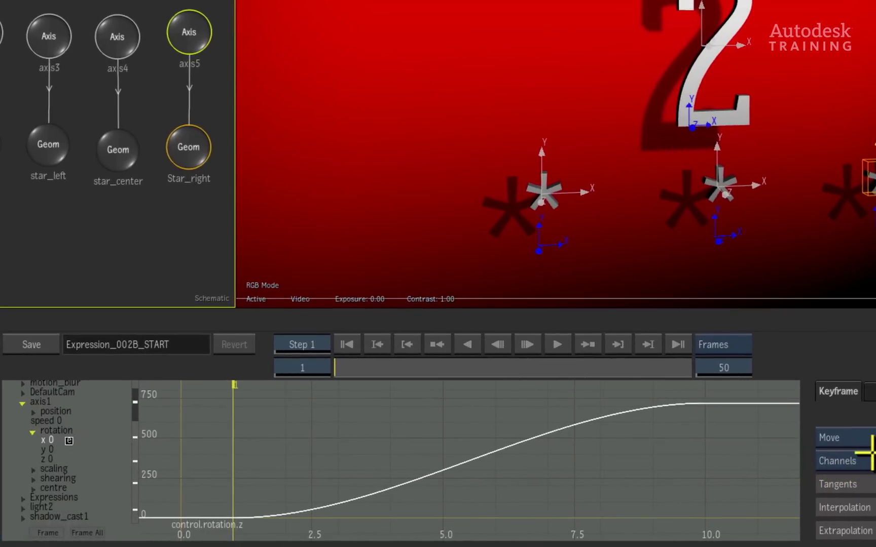
Step: Show channels as a flat Info table sorted by Expression, grouping the five driven axis rotations
click(841, 461)
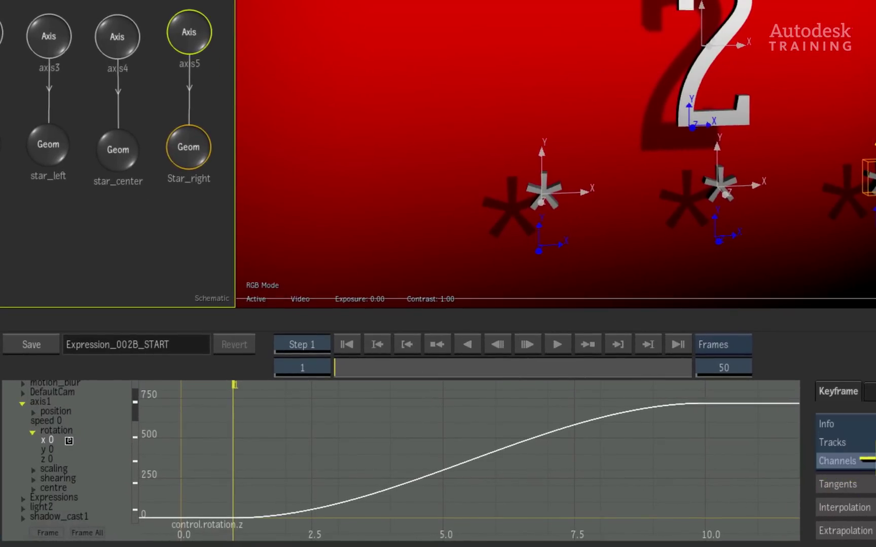
click(872, 424)
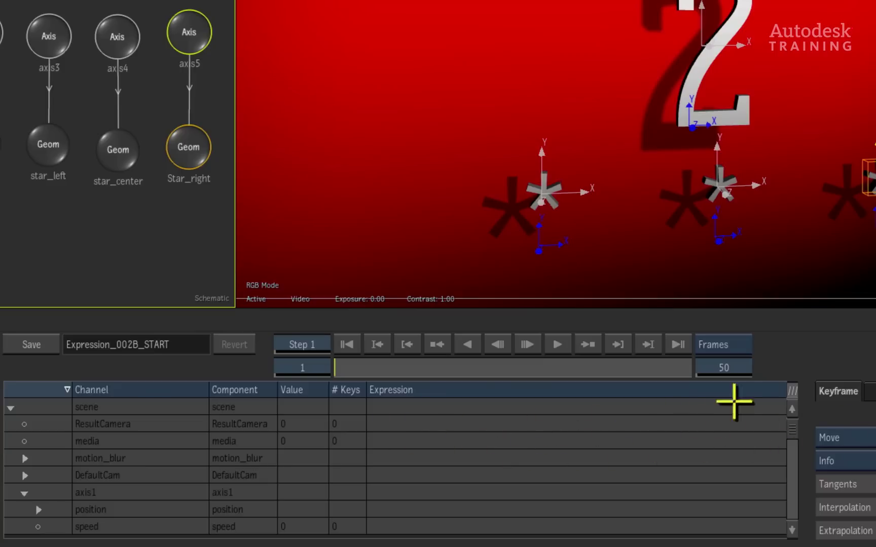
click(792, 390)
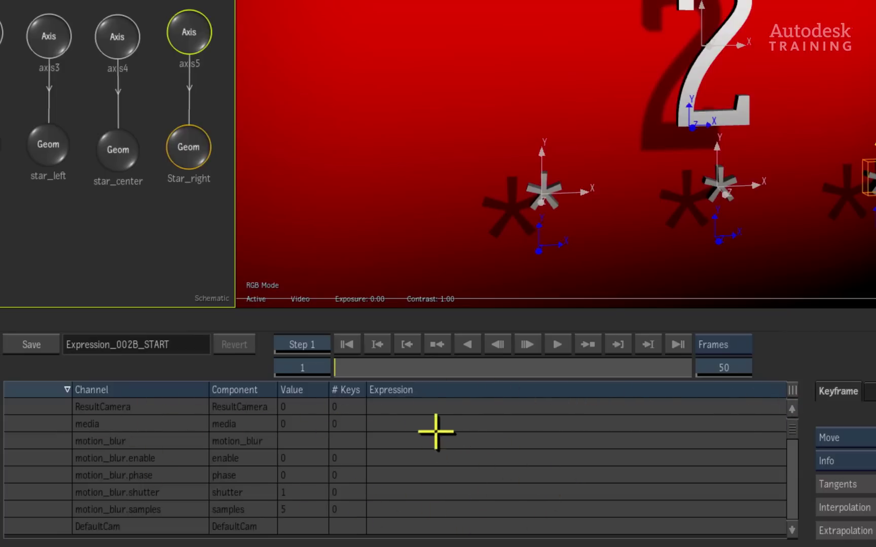
click(408, 390)
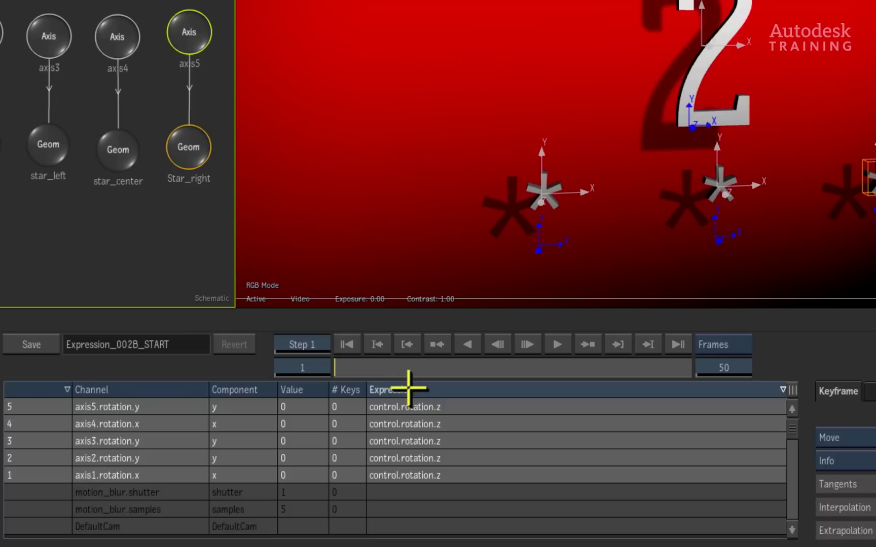
Step: Clear the axis rotation rows, then reselect them in order from axis1 to axis5
ctrl+click(122, 474)
ctrl+click(129, 460)
ctrl+click(137, 441)
ctrl+click(135, 423)
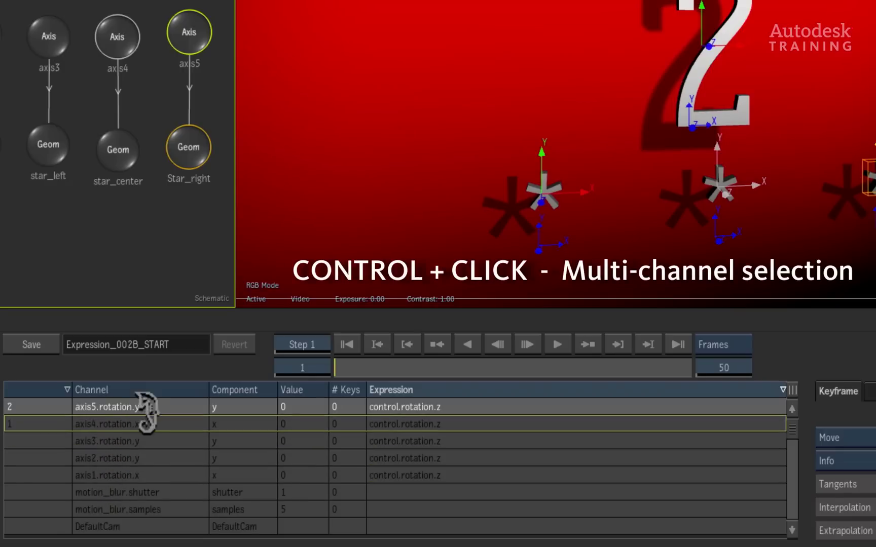
ctrl+click(141, 406)
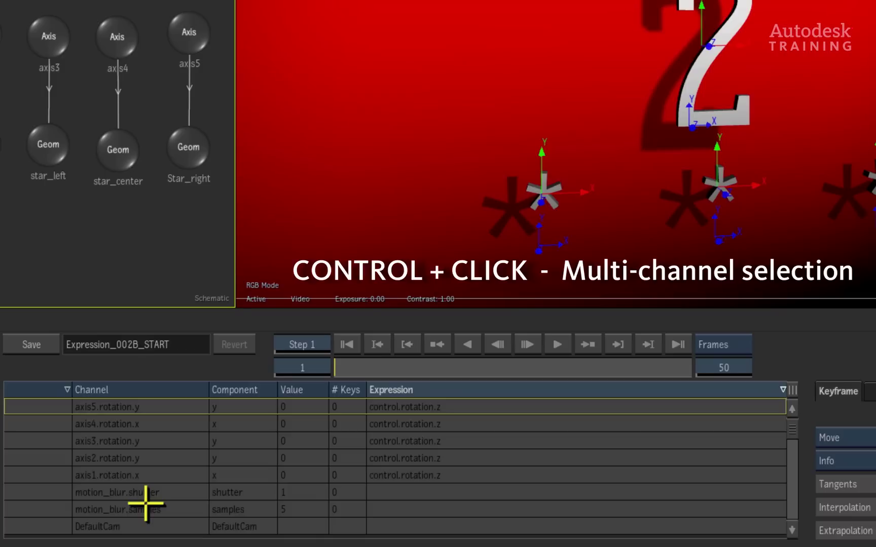
click(144, 472)
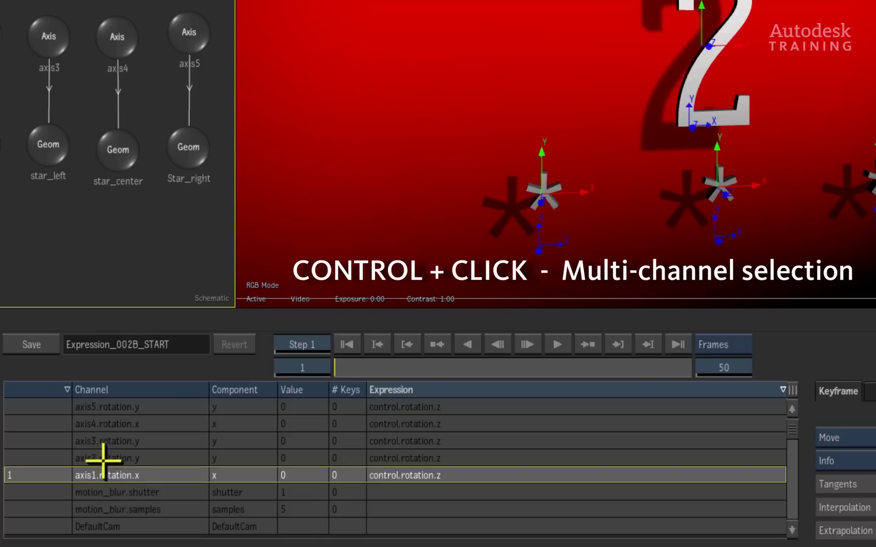
ctrl+click(101, 458)
ctrl+click(101, 442)
ctrl+click(106, 424)
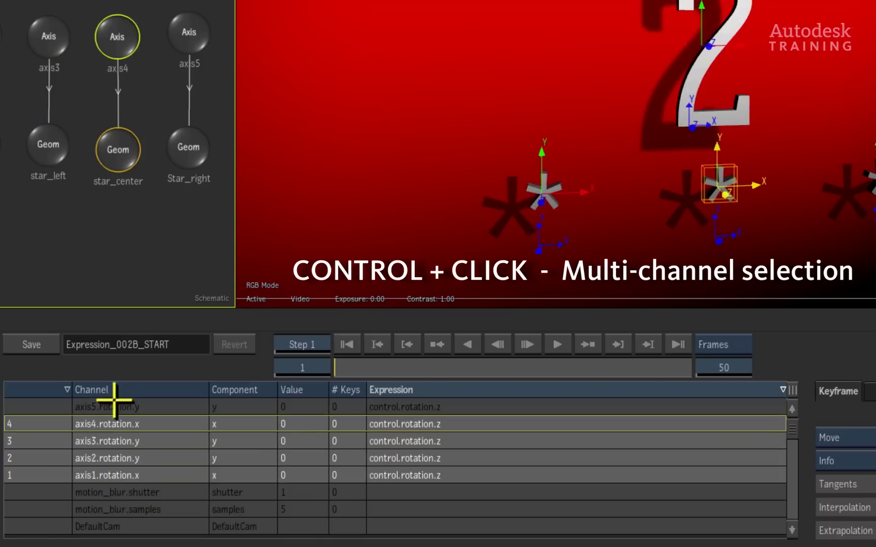
ctrl+click(115, 405)
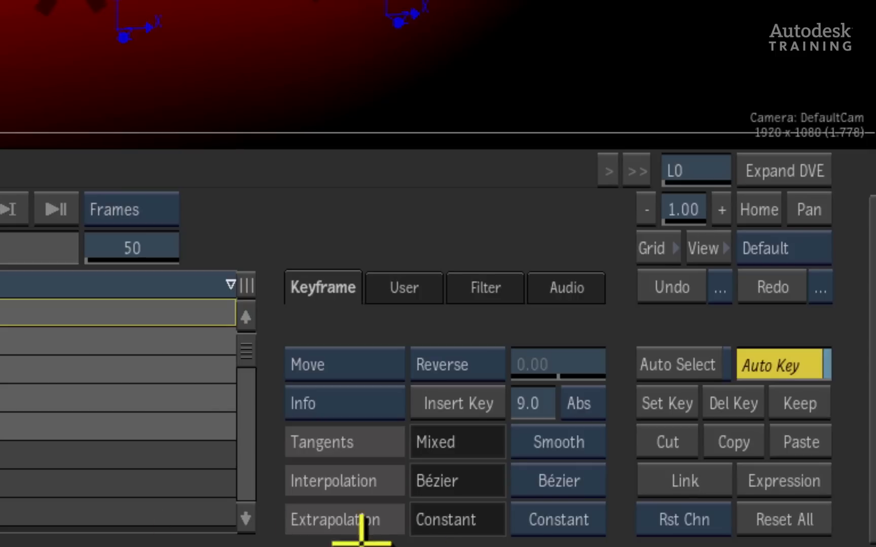
Step: Insert eval( before control.rotation.z in the five axes' shared expression
click(767, 483)
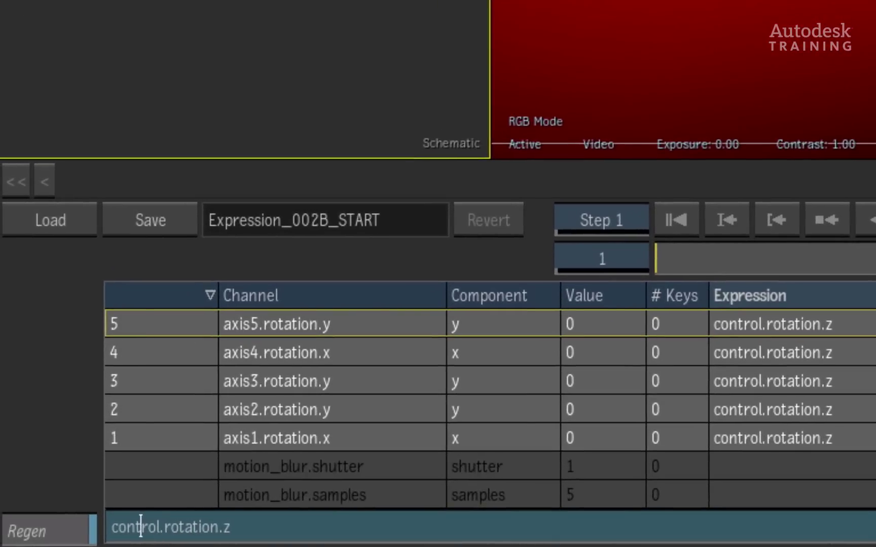
click(112, 528)
text(eval()
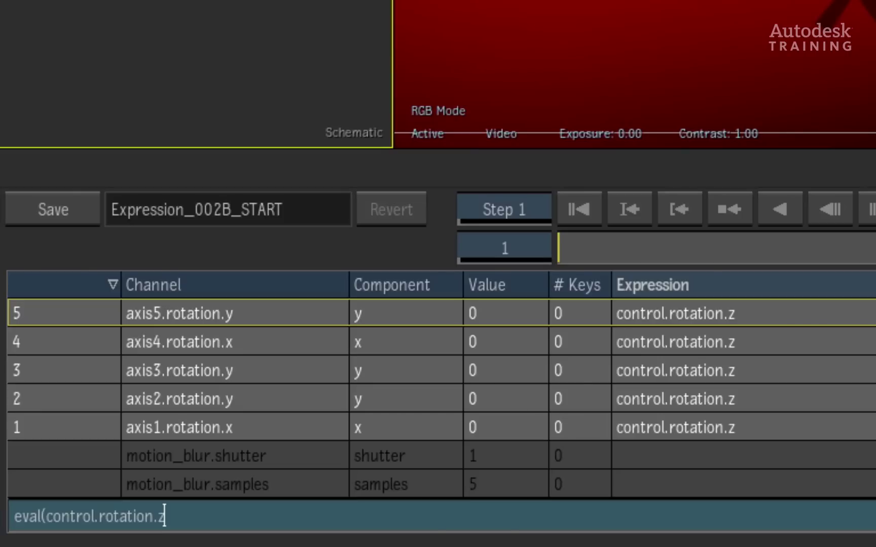
Step: Finish typing the expression as eval(control.rotation.z, frame-SelectionOrder)
text(.z, frame)
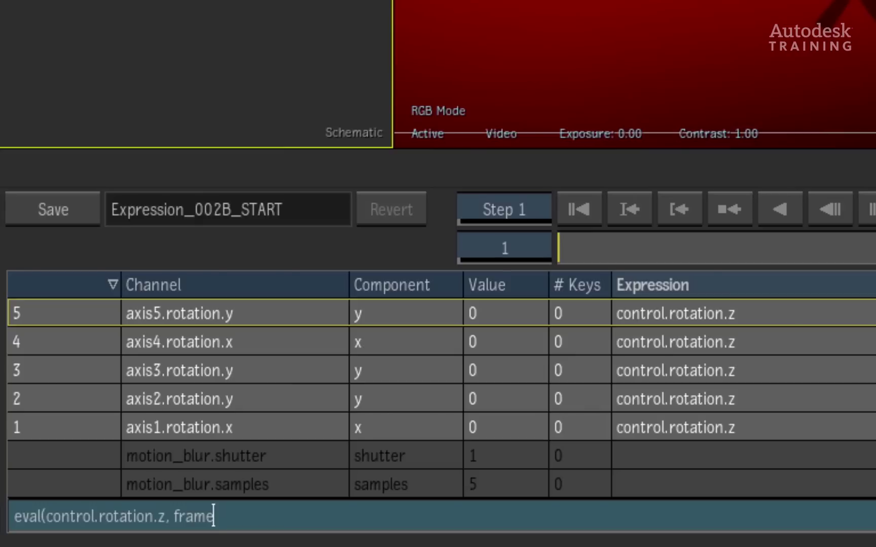
text(frame-Selec)
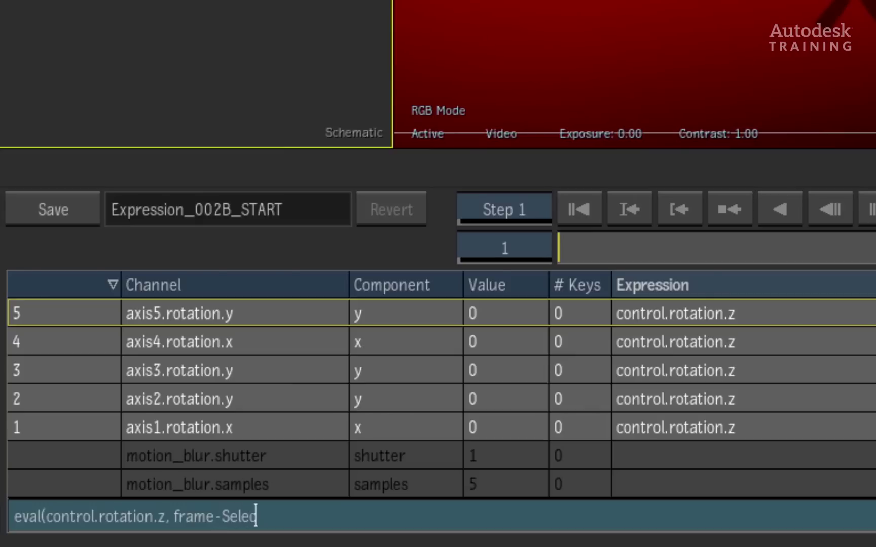
text(tionOrder)
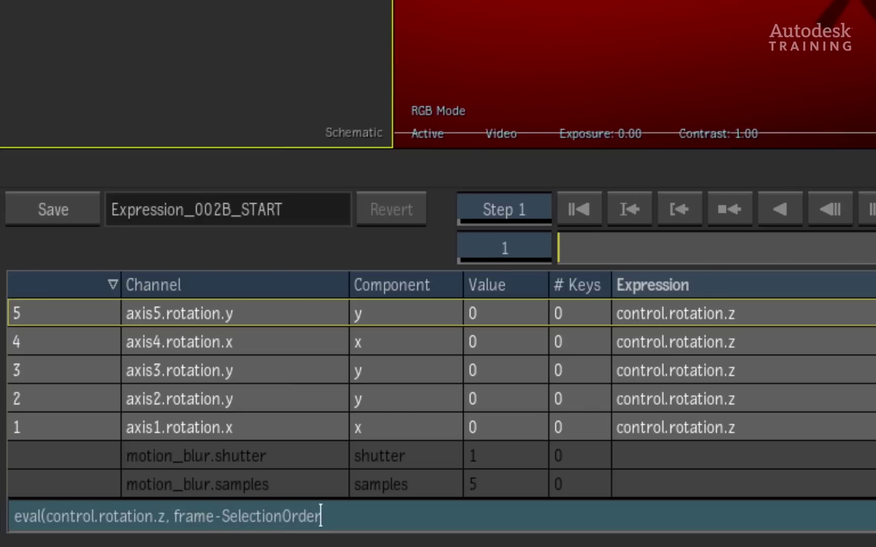
text())
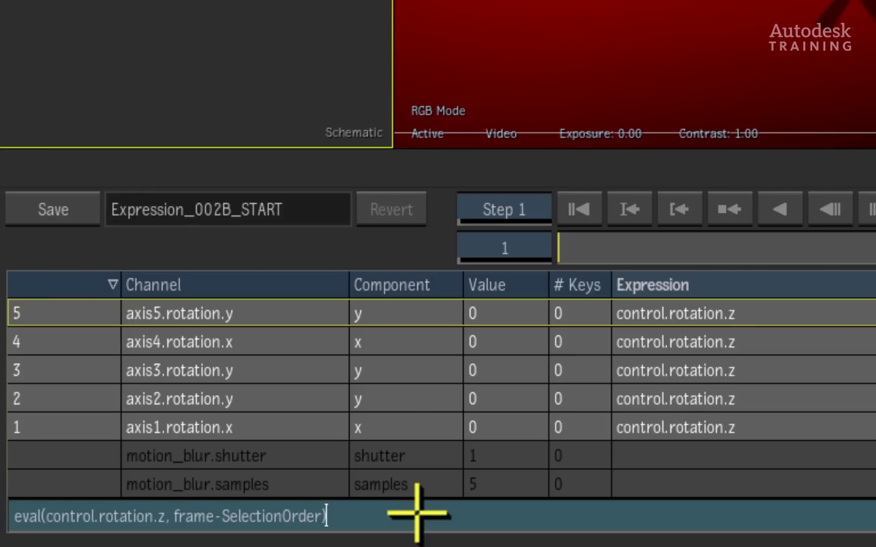
Step: Commit the expression so axis1 through axis5 lag the control rotation by 1 to 5 frames
key(Return)
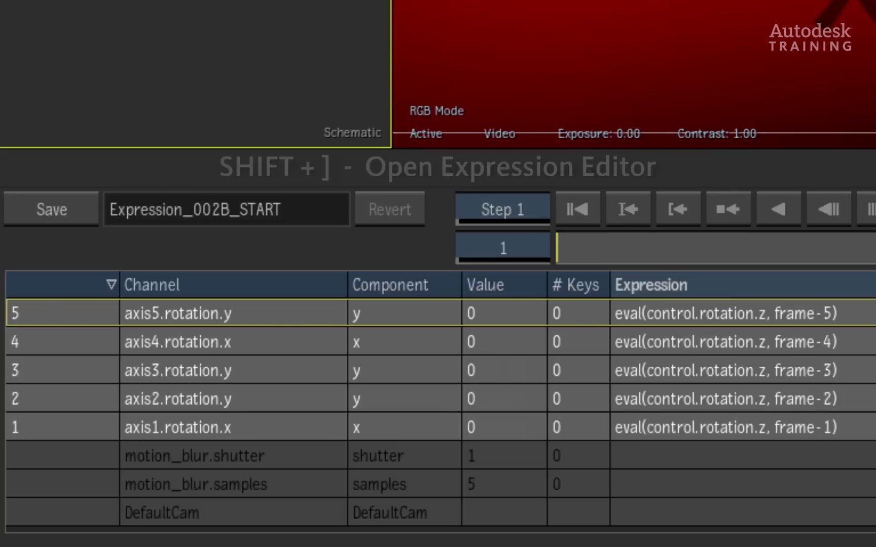
Step: Append *5 to SelectionOrder in the shared expression, staggering the axes by 5 to 25 frames
key(shift+bracketright)
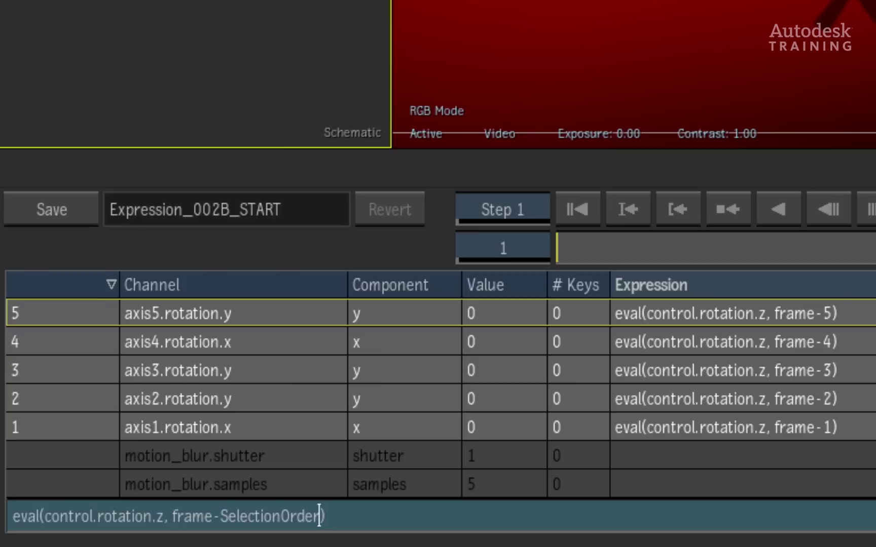
text(*5)
key(Return)
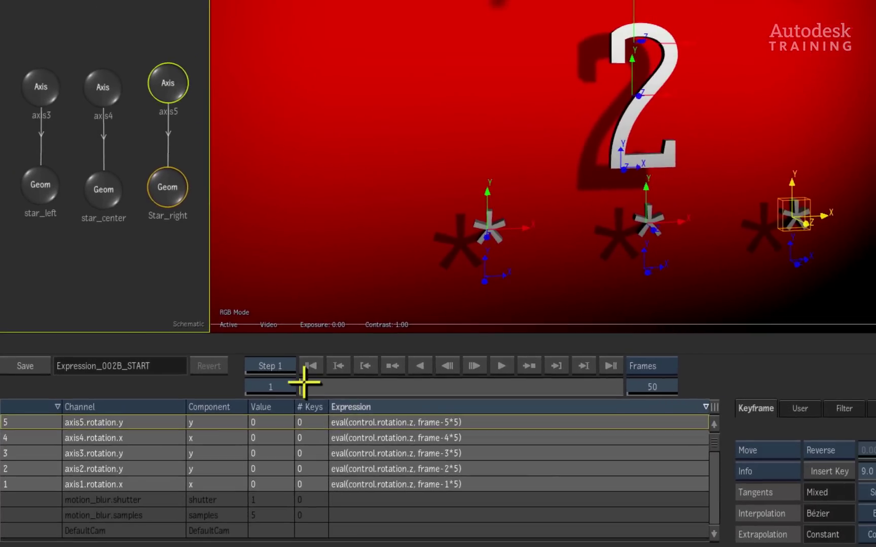
Step: Return to the animation curve graph and scrub frames to preview the staggered spins
click(565, 241)
click(759, 473)
click(759, 503)
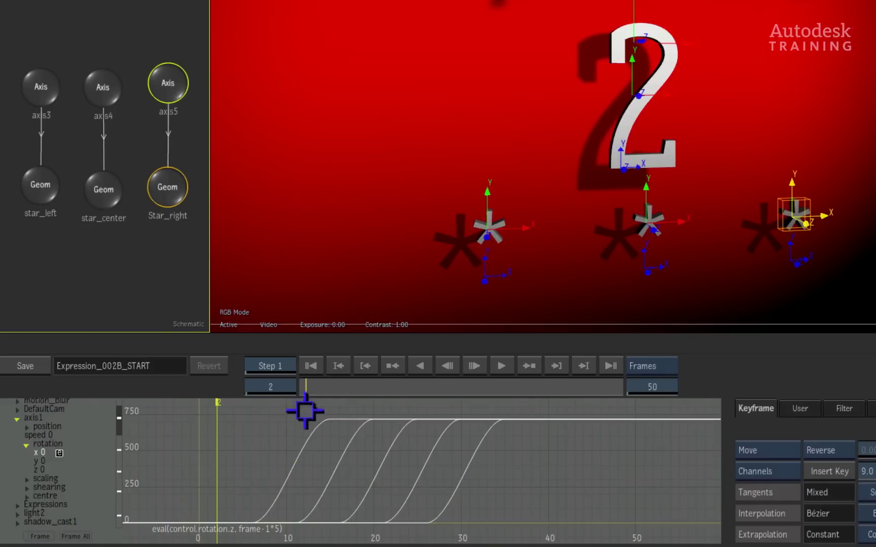
drag(304, 387, 326, 386)
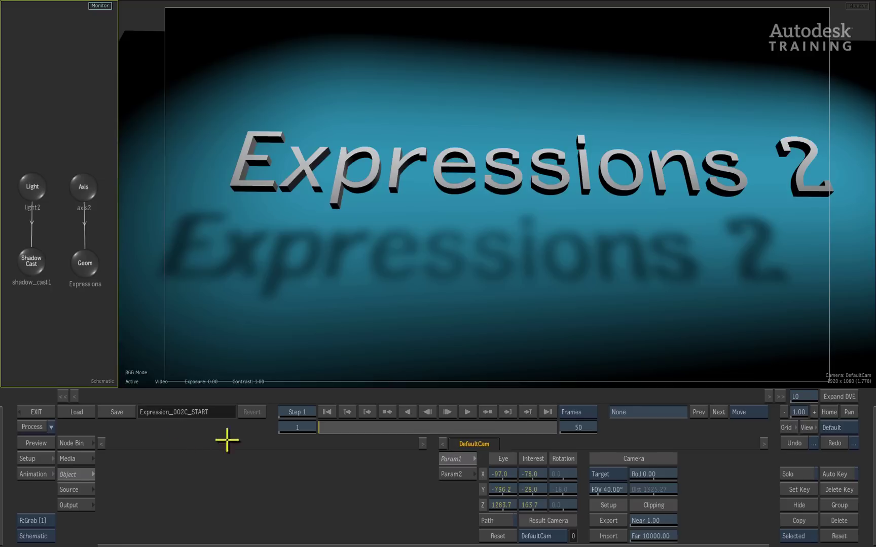
Step: Scrub the Expressions 2 scene's timeline to preview its title animation
drag(337, 427, 293, 421)
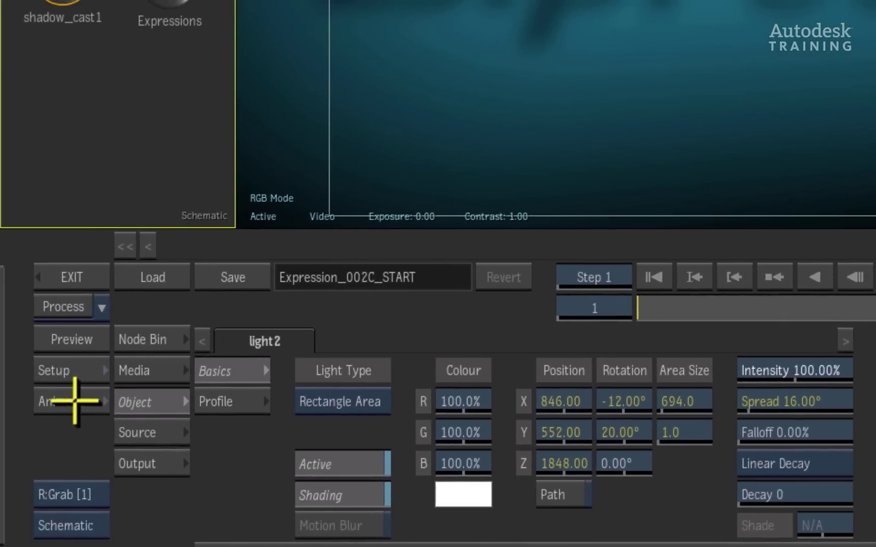
Step: Set light2's intensity expression to eval(rand(frame), frame) for a new random value each frame
click(34, 395)
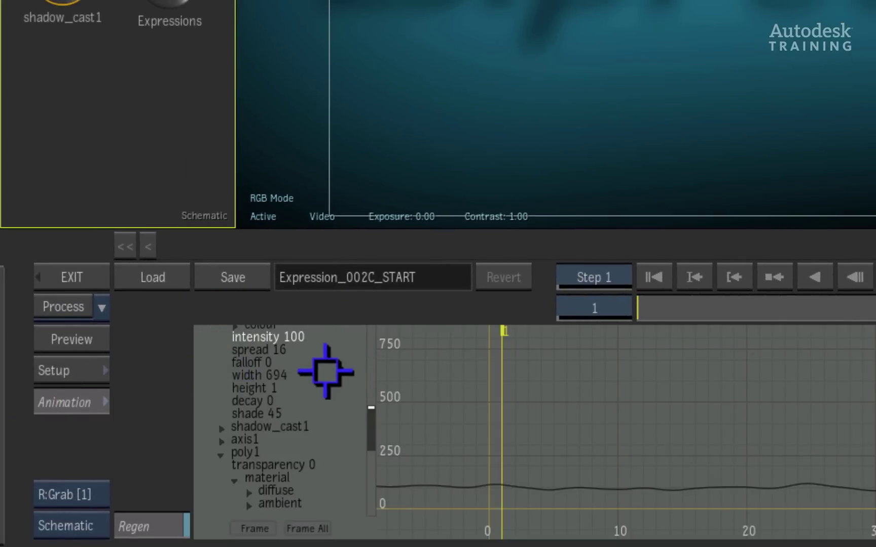
key(shift+bracketright)
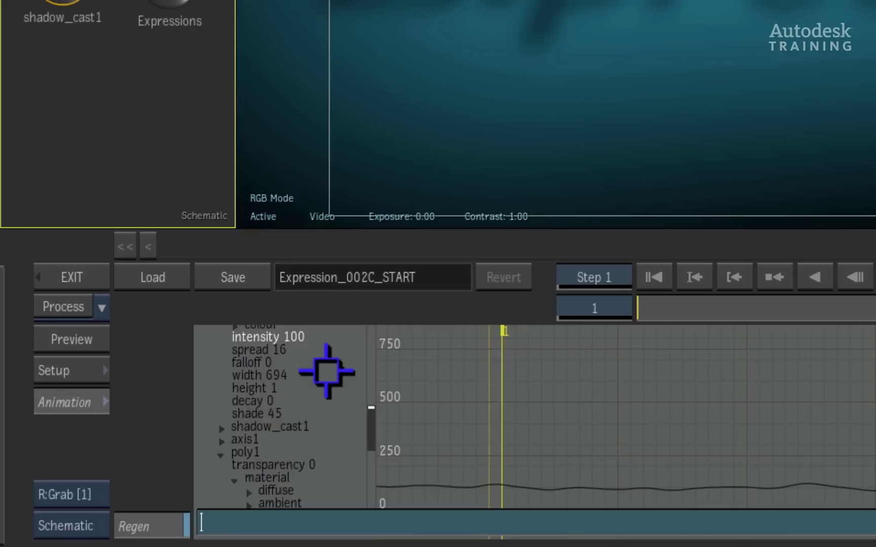
text(eval()
text(rand)
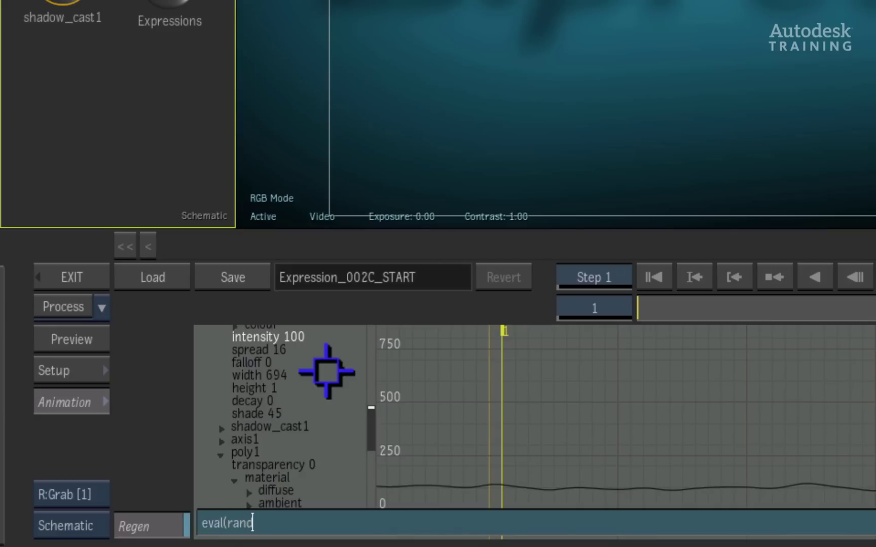
text((frame),)
text(frame))
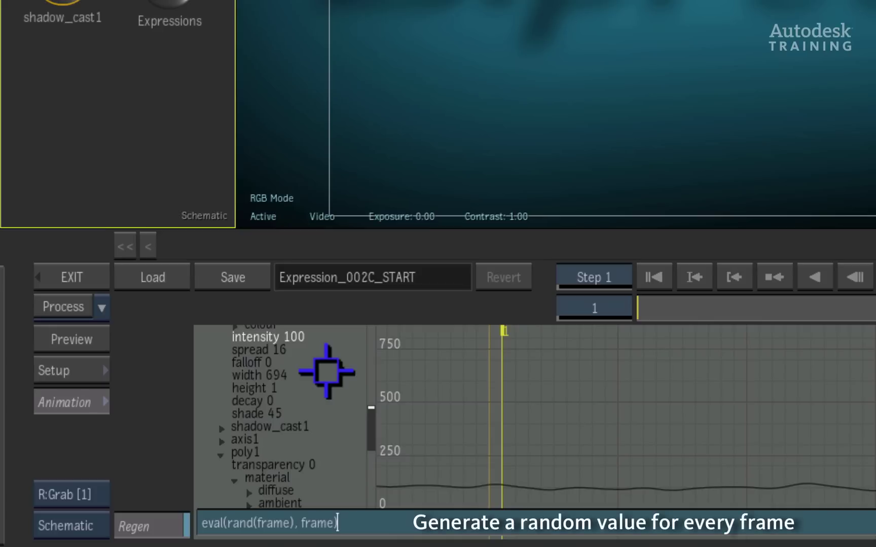
key(Return)
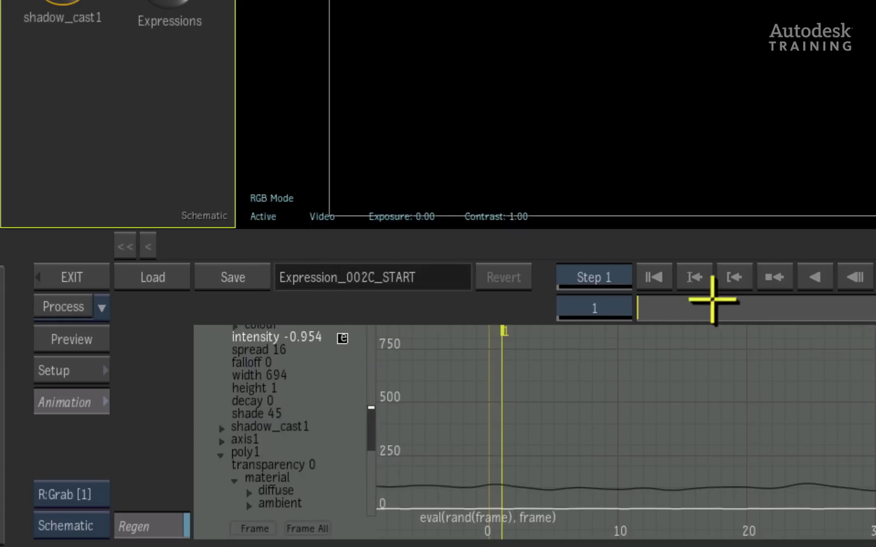
Step: Multiply the random intensity expression by 10 and refit the graph to the larger range
drag(643, 307, 562, 303)
click(250, 529)
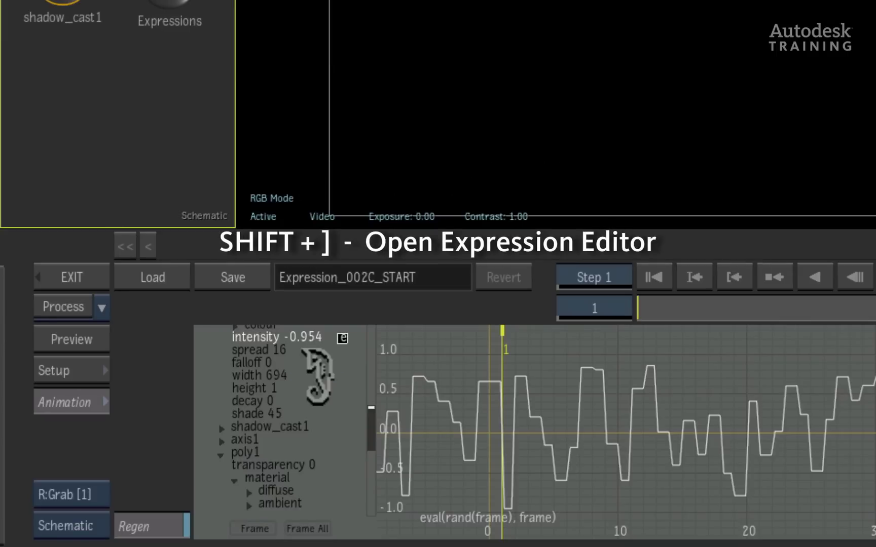
key(shift+bracketright)
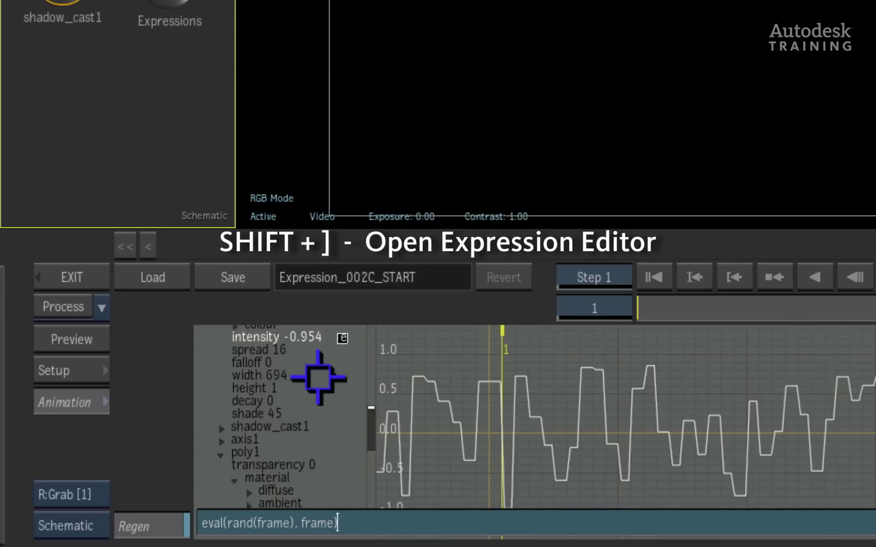
click(296, 522)
text(,)
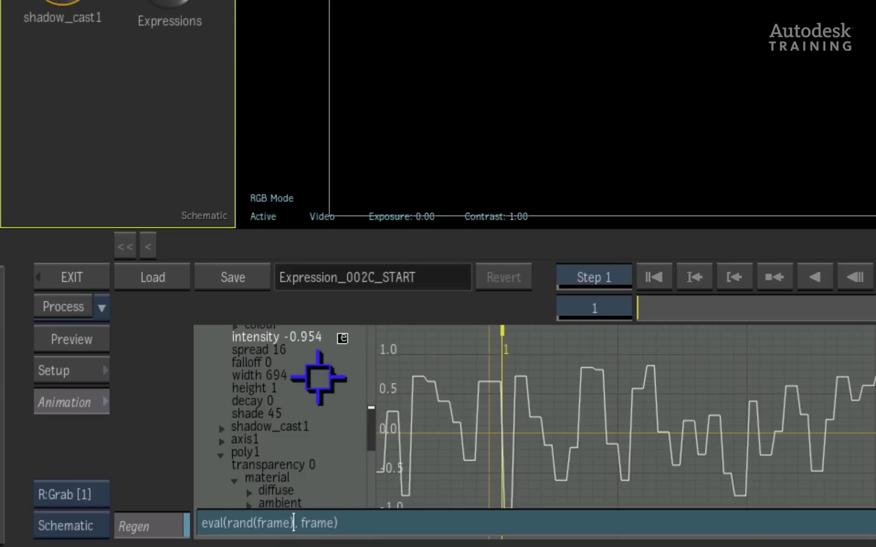
text(*10)
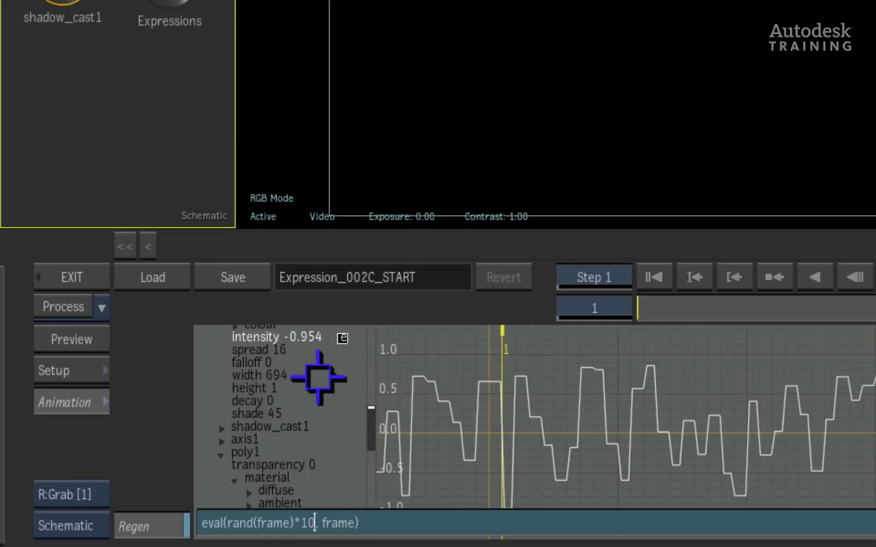
key(Return)
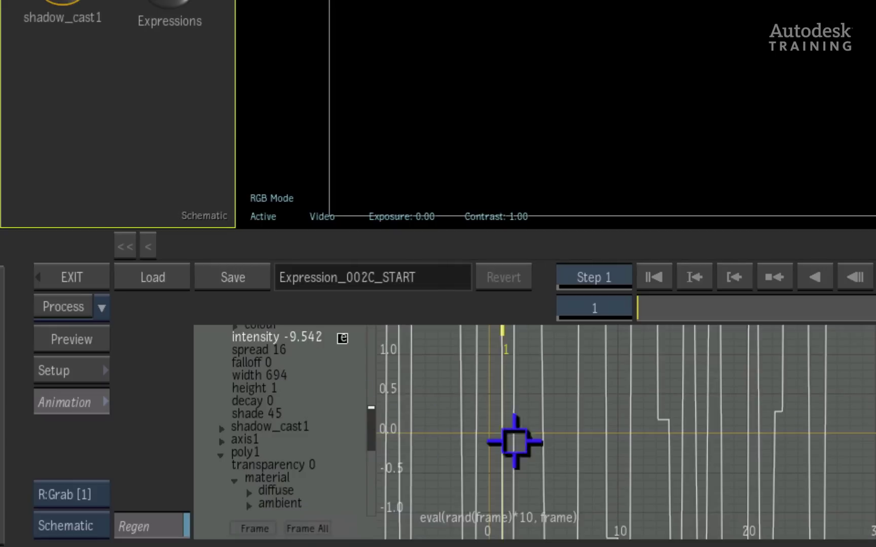
click(252, 528)
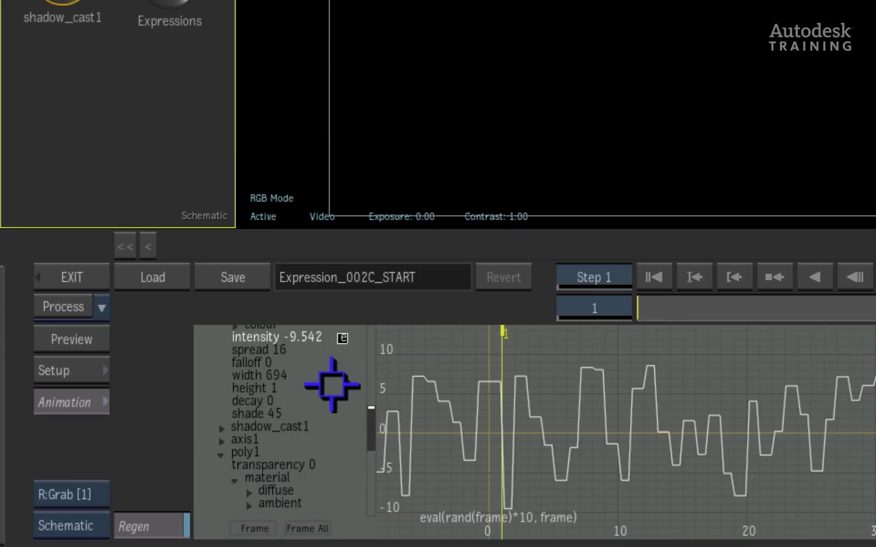
Step: Offset the intensity by 100 so the expression reads eval(rand(frame)*10+100, frame)
drag(661, 304, 578, 303)
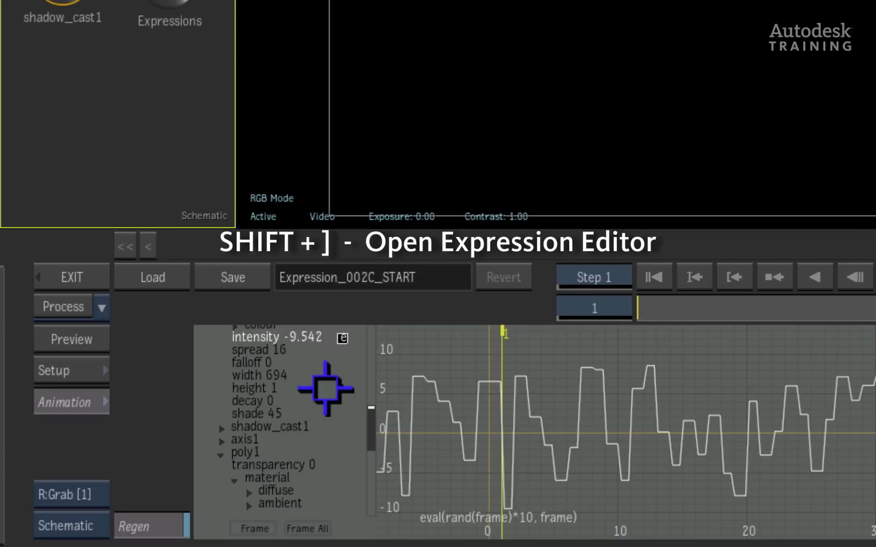
key(shift+bracketright)
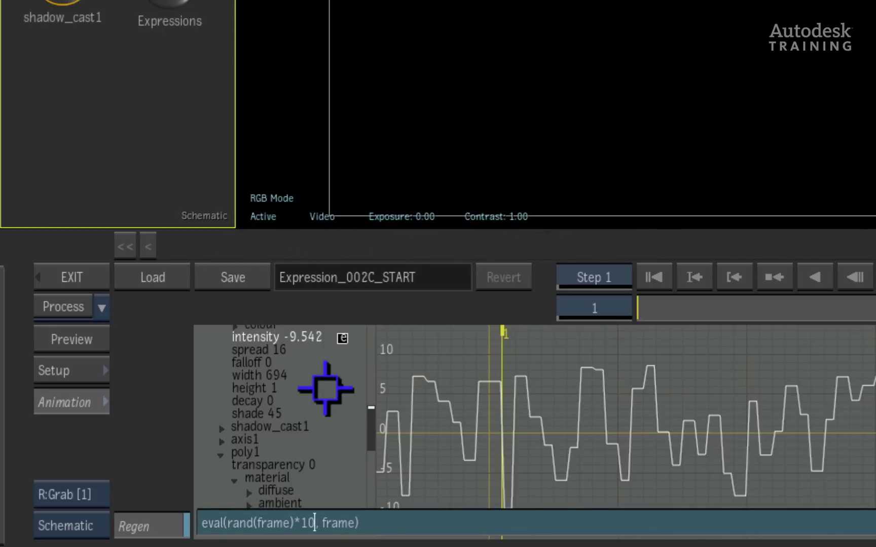
text(+100)
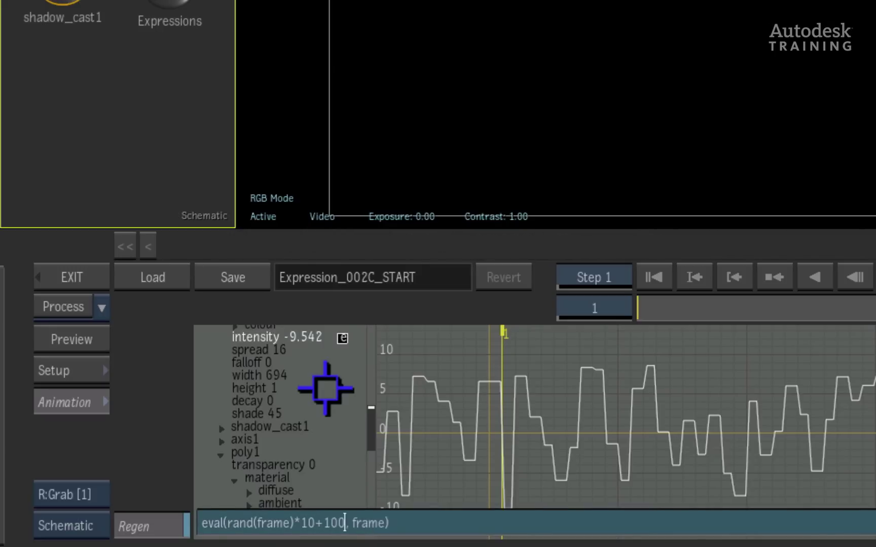
key(Return)
Step: Fit the 90–110 flicker curve in the graph, preview it across frames, and return to frame 1
click(310, 529)
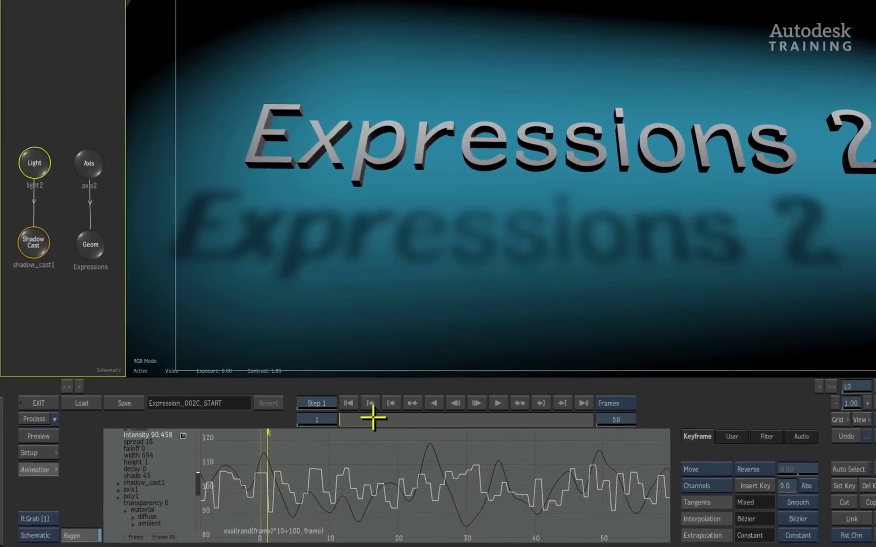
drag(373, 418, 429, 434)
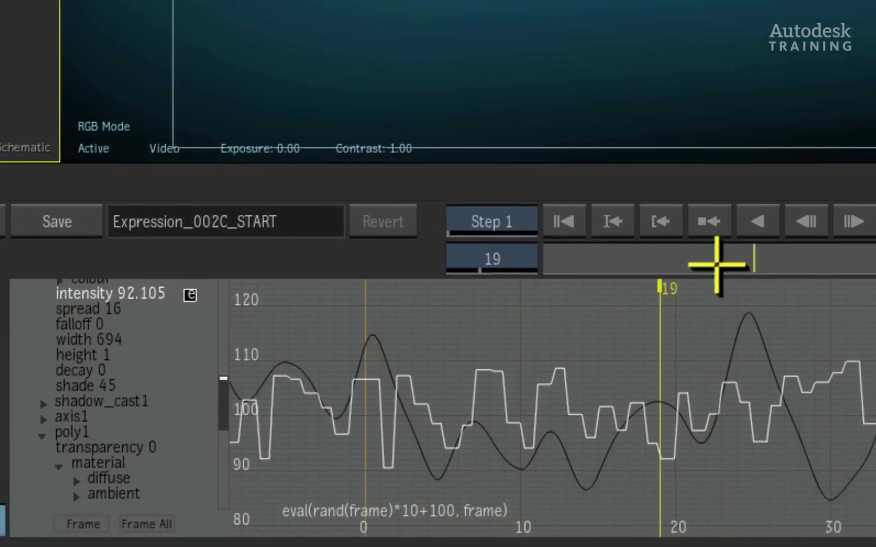
drag(717, 262, 504, 241)
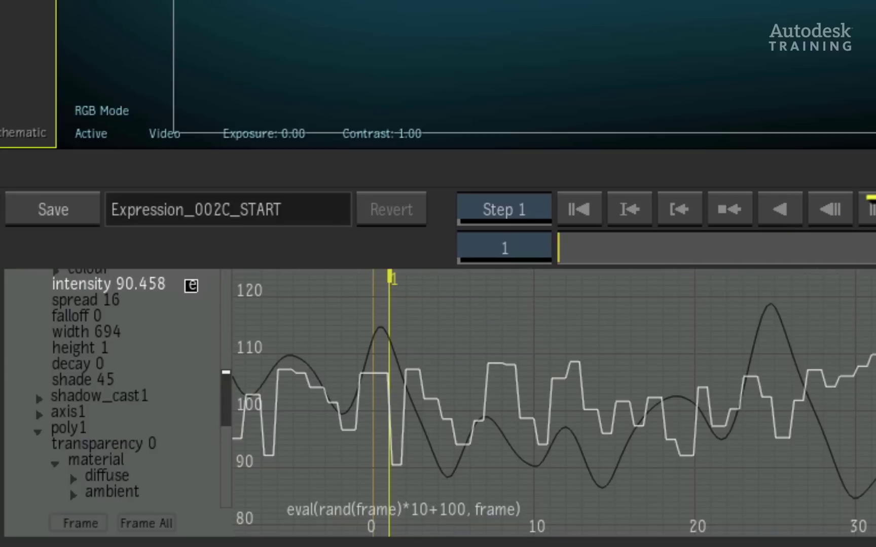
click(867, 209)
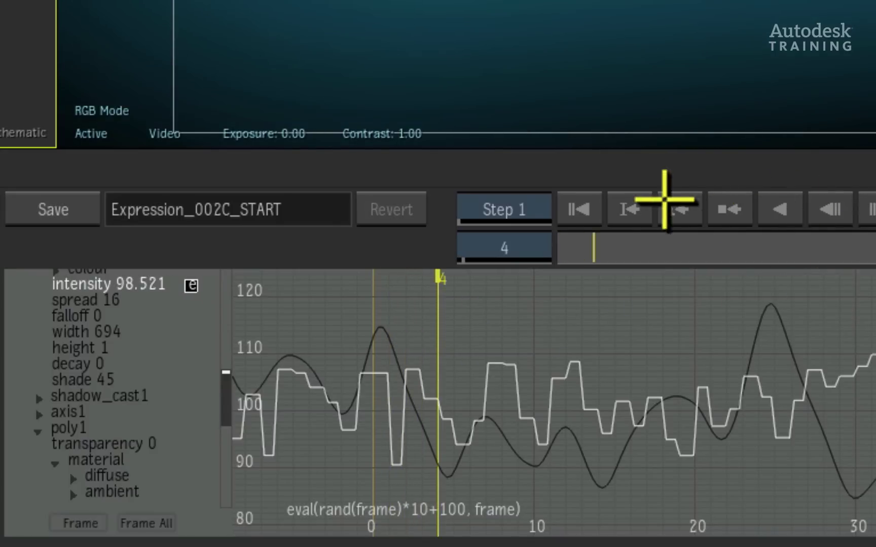
click(579, 209)
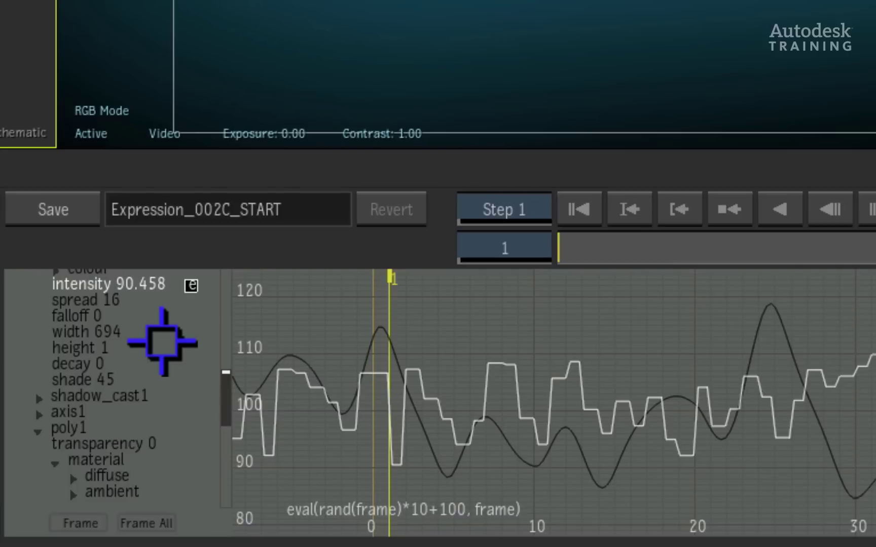
Step: Change Light2's intensity expression to eval(rand(frame)*10+100, frame/5) and check the five-frame steps
key(shift+bracketright)
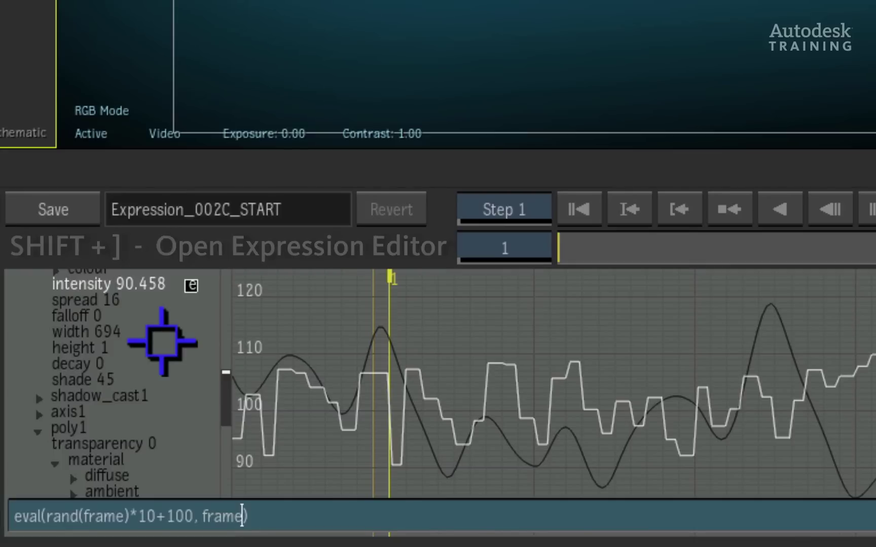
text(/5)
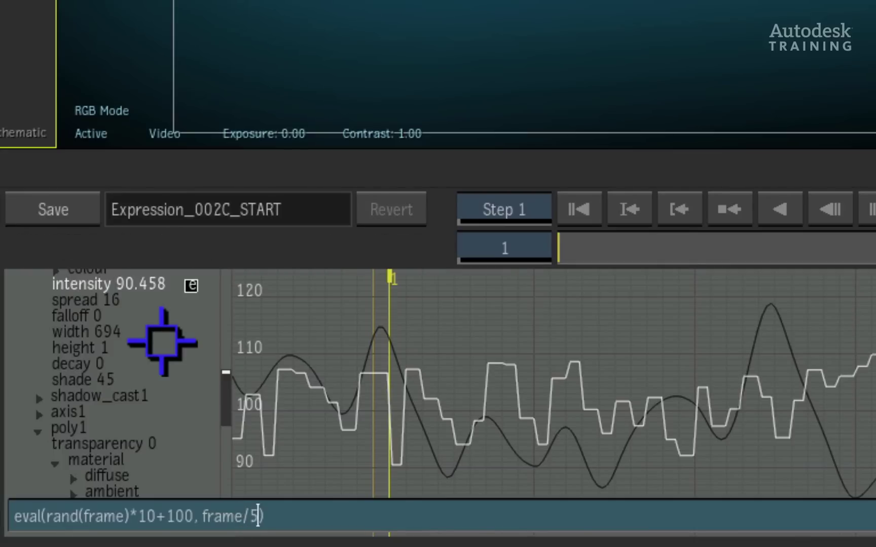
key(Return)
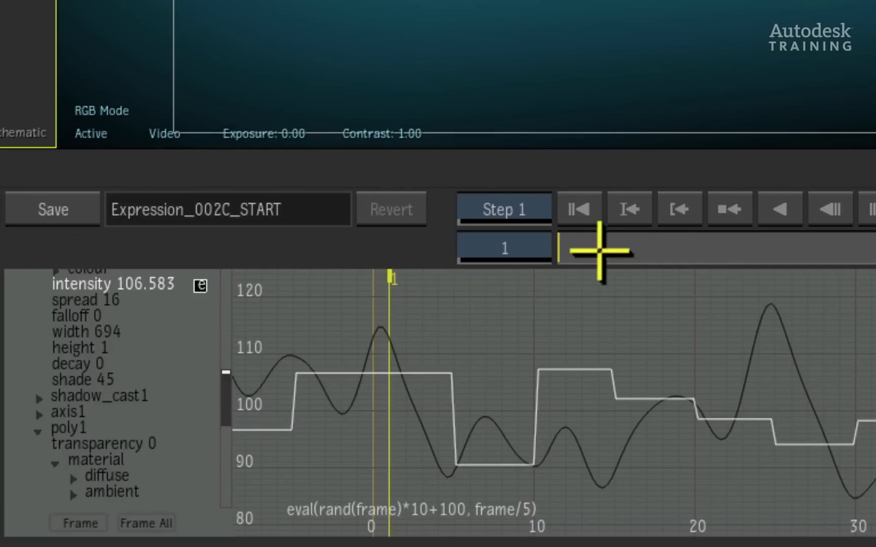
drag(564, 246, 431, 233)
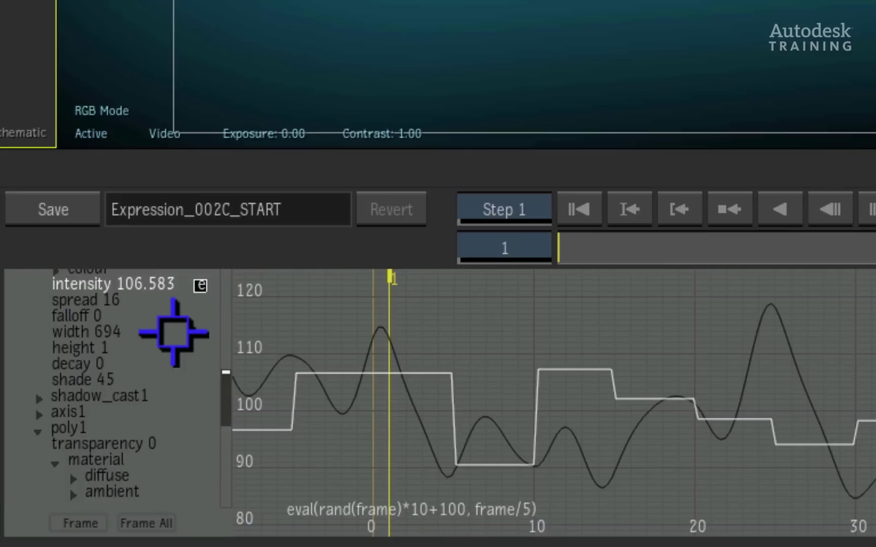
click(174, 333)
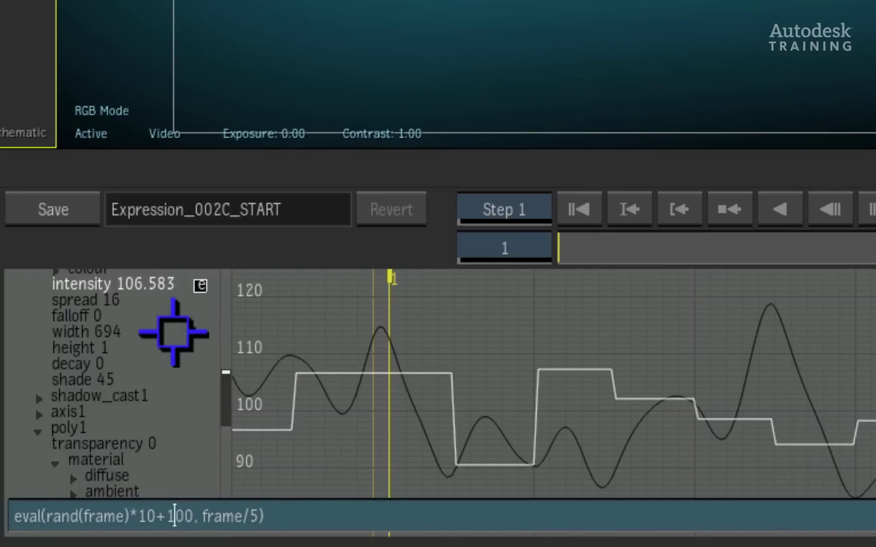
Step: Swap rand for noise, giving eval(noise(frame)*10+100, frame/5) for a smooth intensity curve
key(BackSpace)
key(BackSpace)
key(BackSpace)
key(BackSpace)
text(noise)
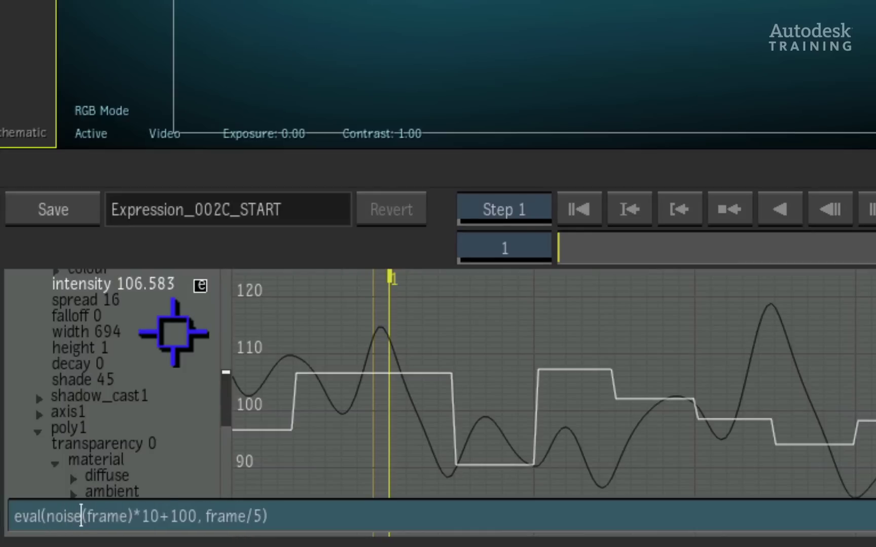
key(Return)
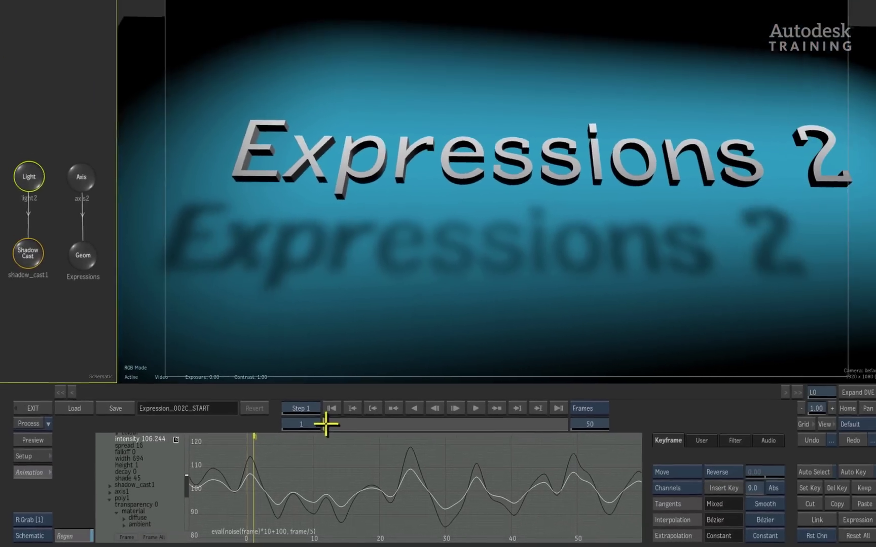
click(559, 281)
mouse_move(337, 428)
mouse_down()
mouse_move(525, 426)
mouse_move(292, 426)
mouse_up()
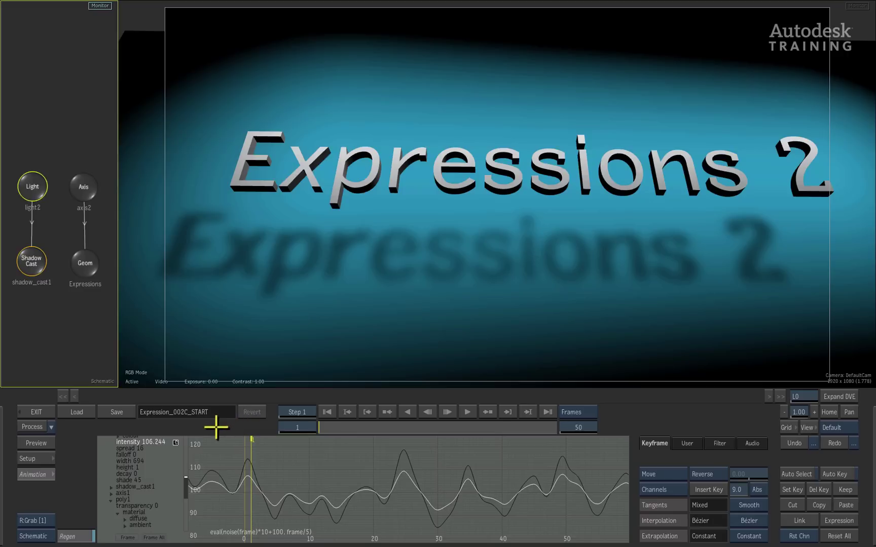